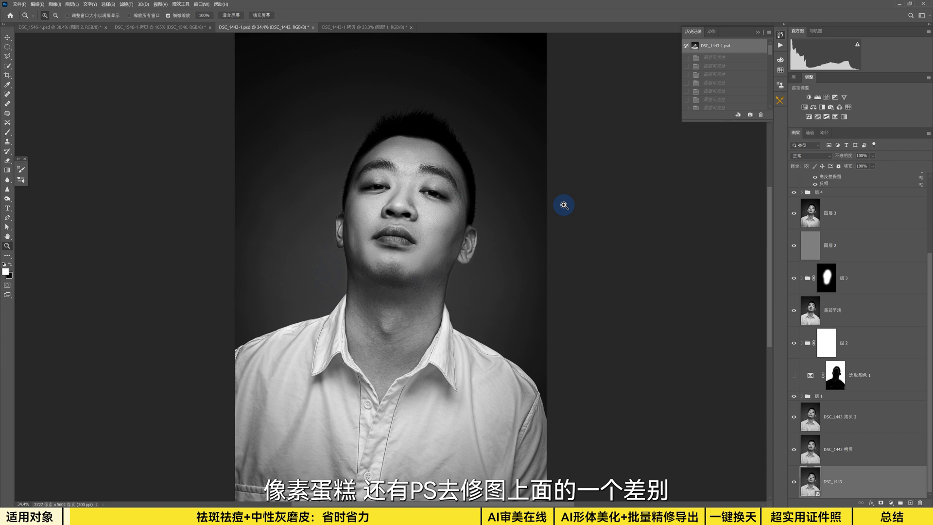
Examine the retouched portrait's skin texture up close around the nose, cheeks and mouth.
click(405, 226)
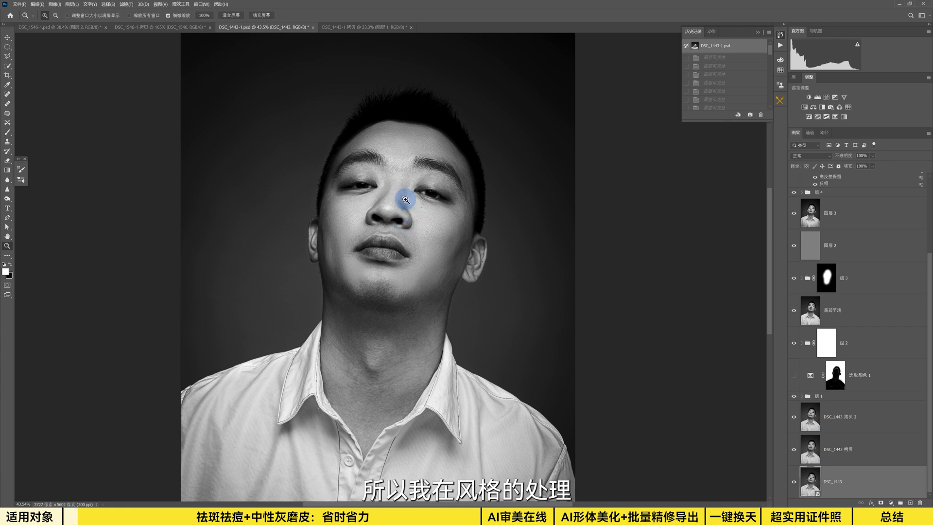
click(433, 227)
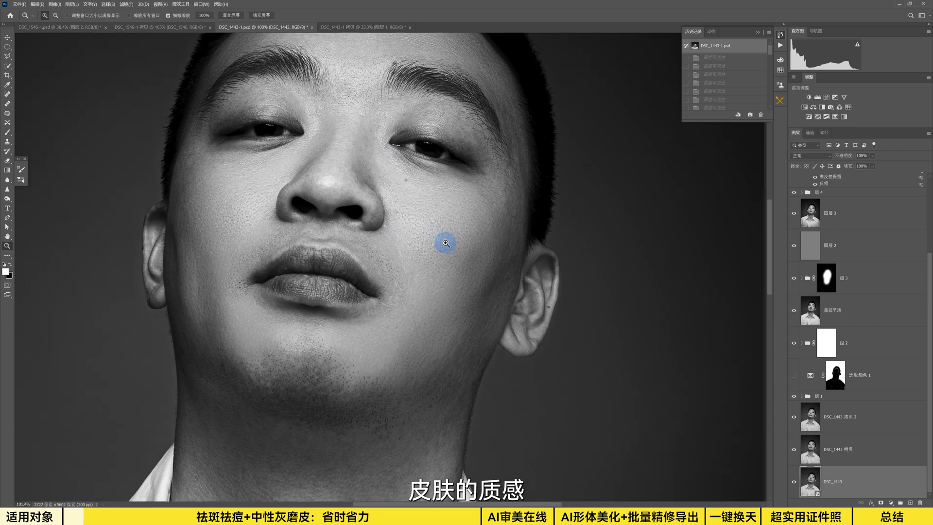
drag(444, 246, 449, 248)
drag(468, 295, 514, 310)
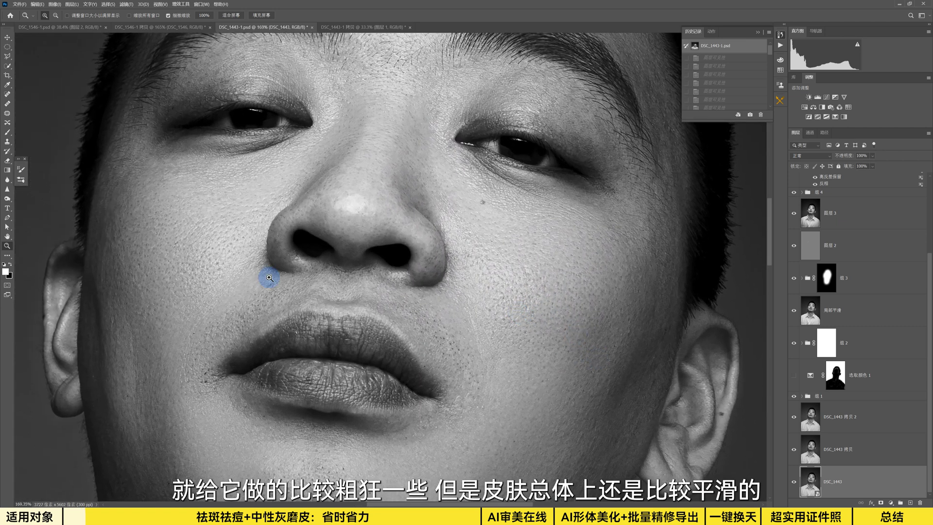
drag(634, 336, 625, 327)
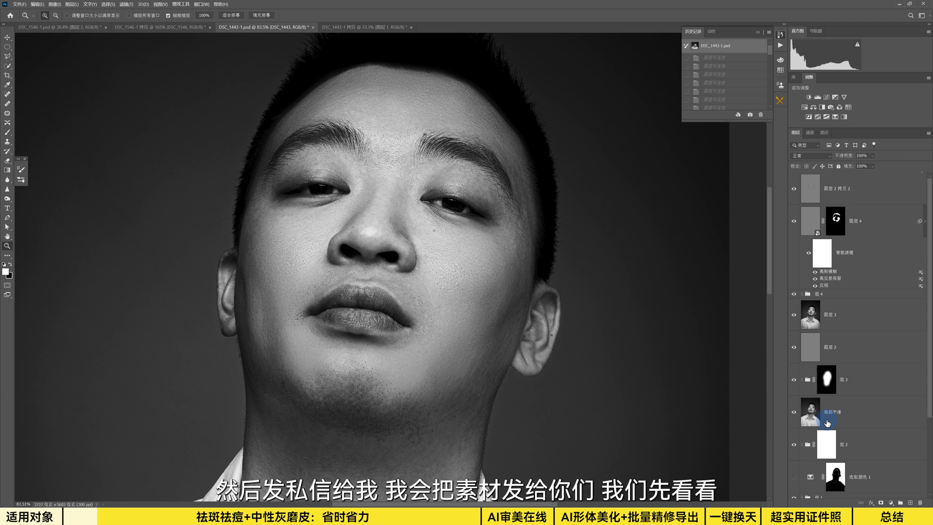
Isolate the original DSC_1443 layer, and turn its two copies and group 组 1 back on to compare the retouching stages.
key(ctrl+plus)
scroll(827, 422, down, 3)
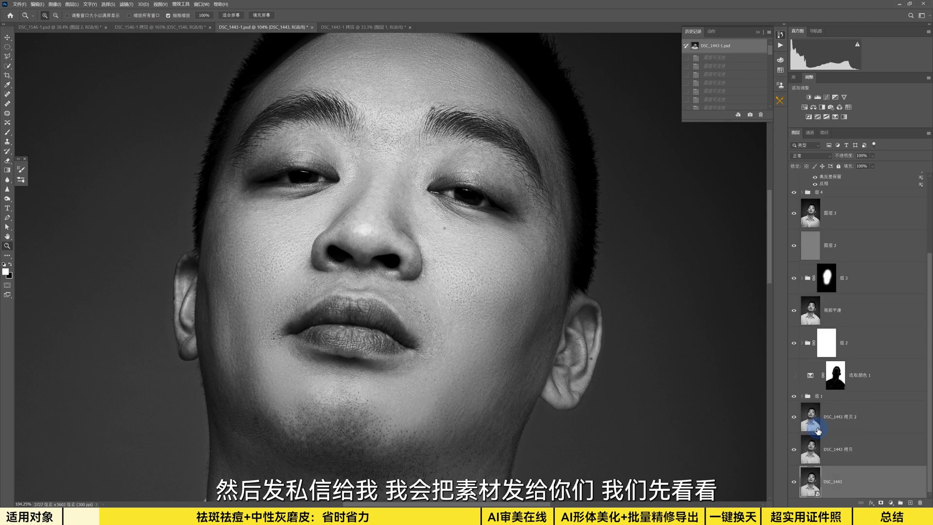
alt+click(793, 483)
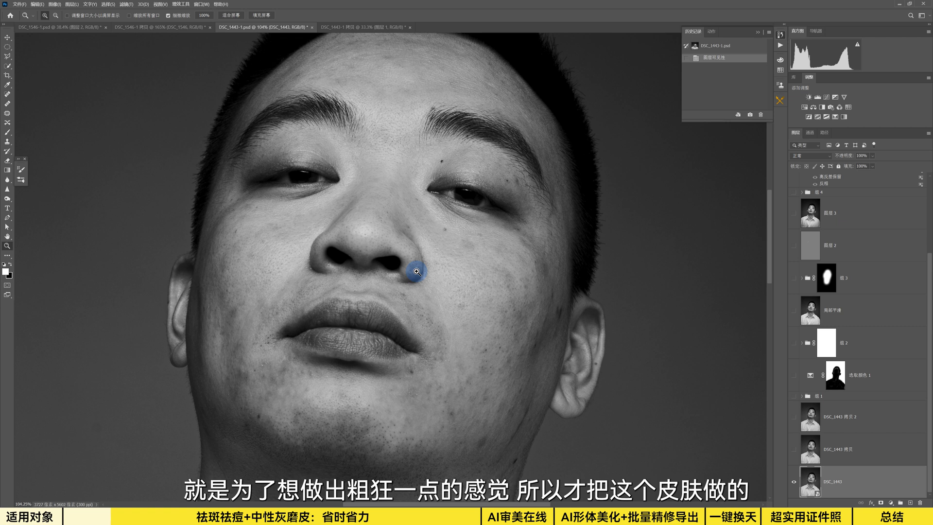
click(794, 448)
click(794, 417)
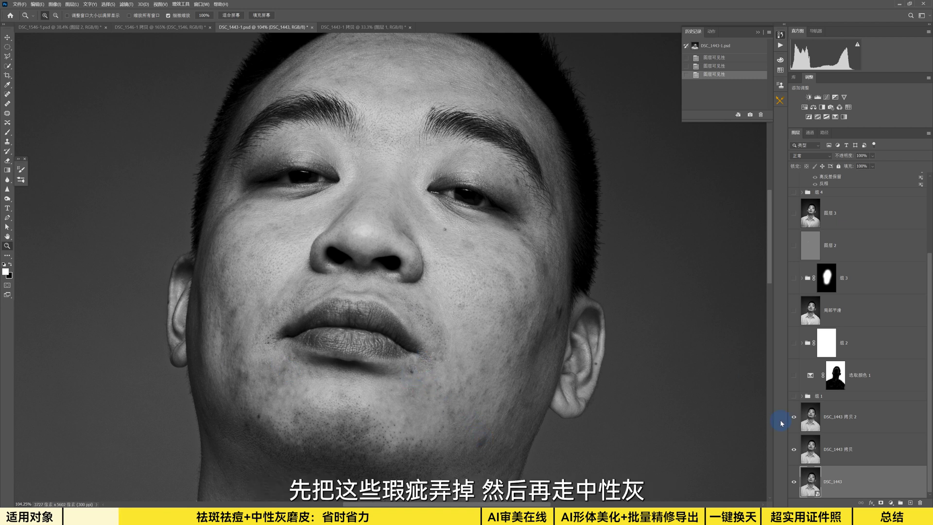
click(794, 395)
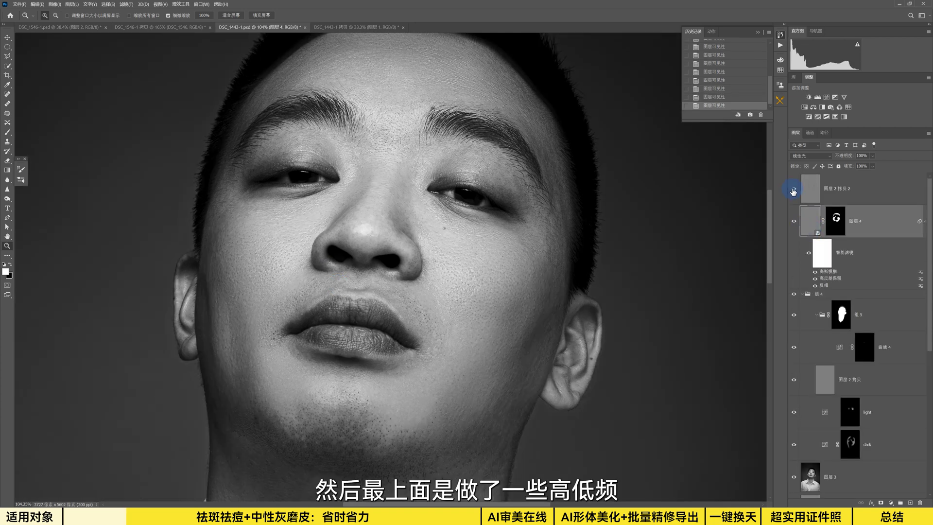
Show only the DSC_1443 layer and its two copies, hiding all the retouching layers above them.
scroll(444, 257, down, 1)
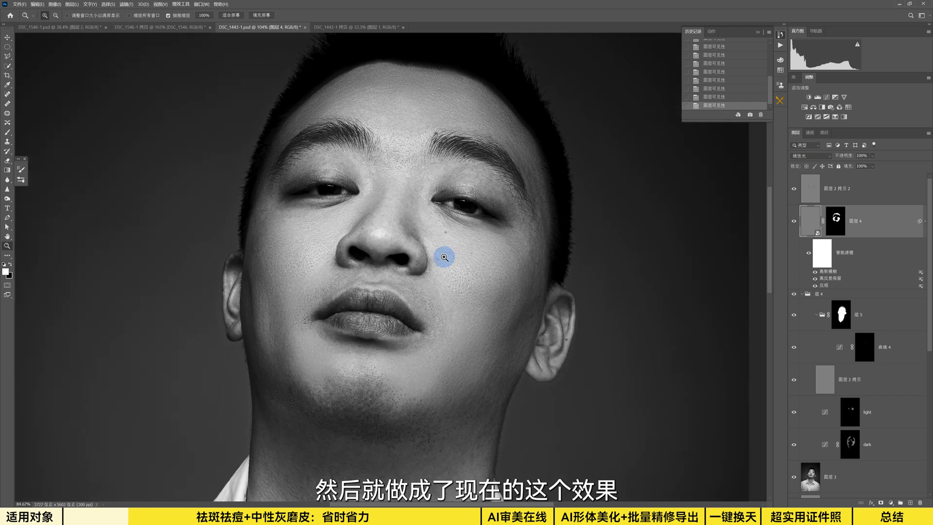
scroll(444, 257, up, 1)
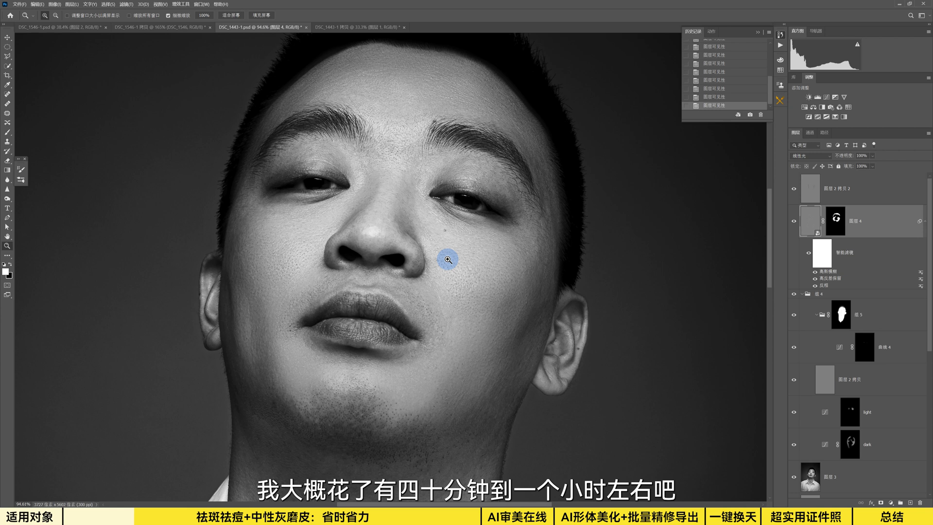
scroll(448, 259, up, 1)
scroll(797, 422, down, 5)
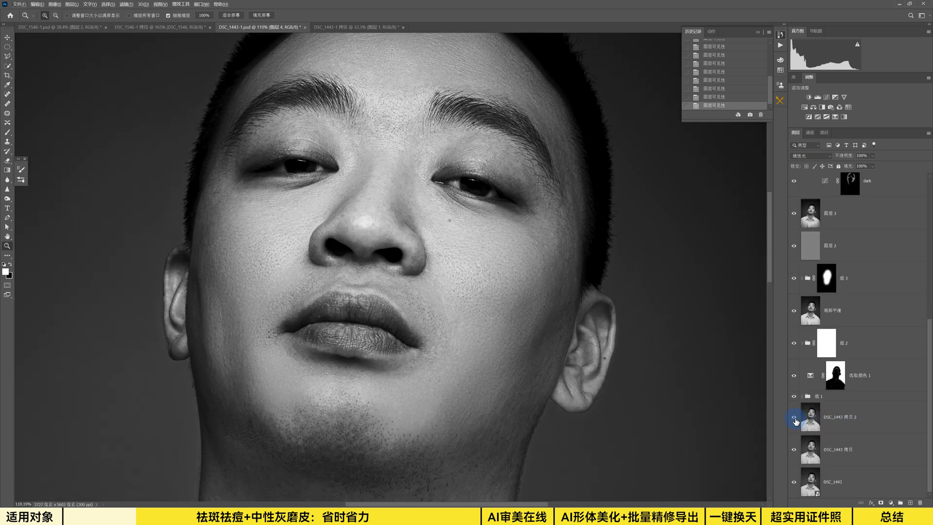
alt+click(794, 482)
click(794, 450)
click(794, 417)
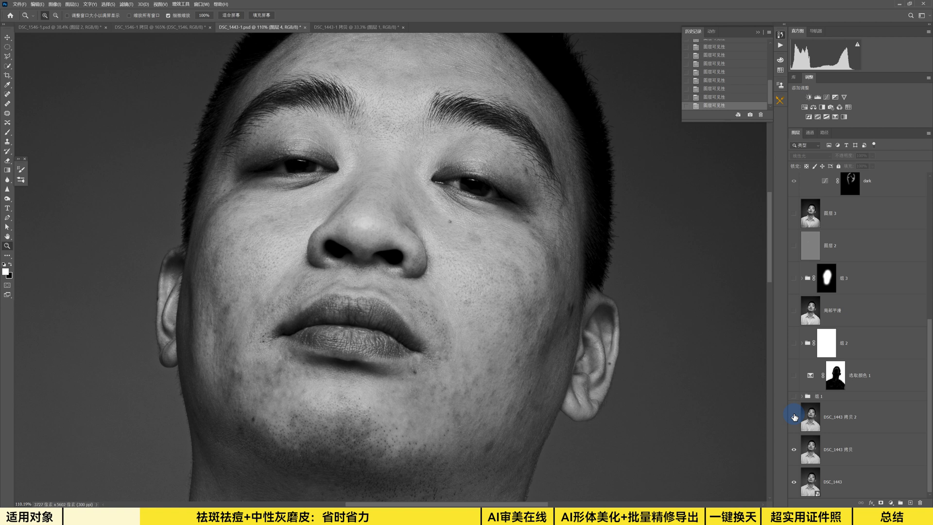
Open the DR5 retouching panel and outline the face skin with a freehand lasso selection.
scroll(536, 314, down, 3)
scroll(535, 313, up, 5)
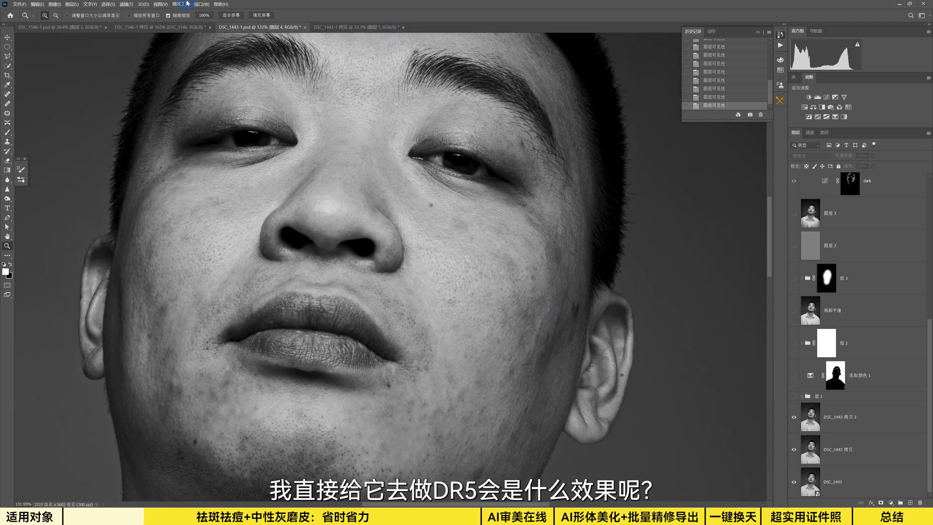
click(779, 102)
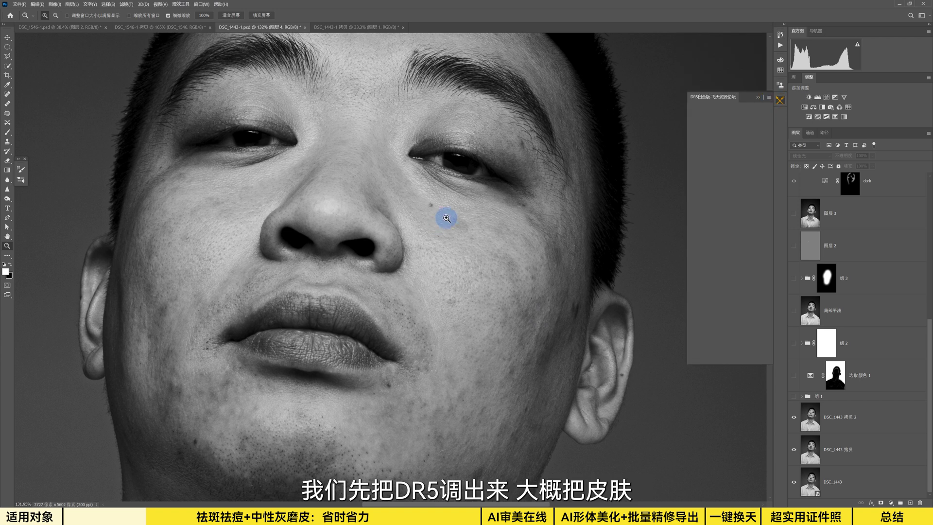
drag(454, 216, 393, 217)
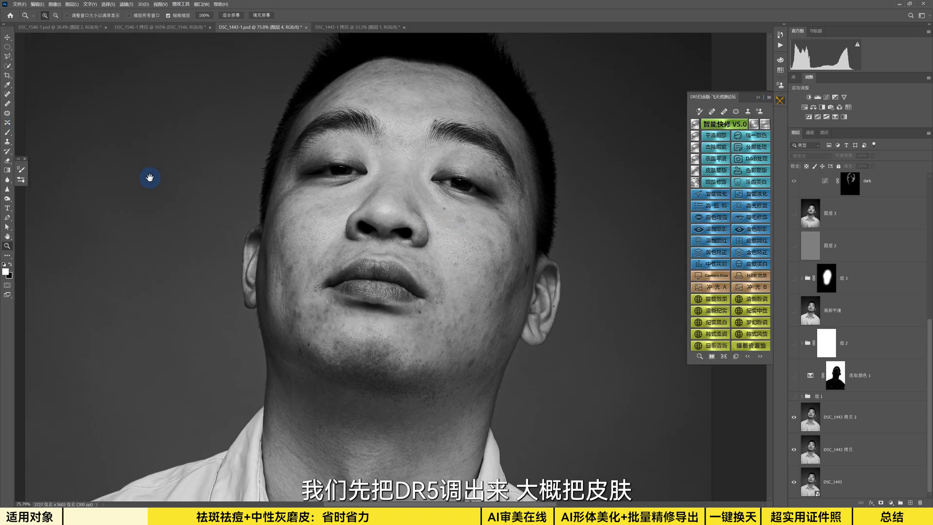
click(8, 56)
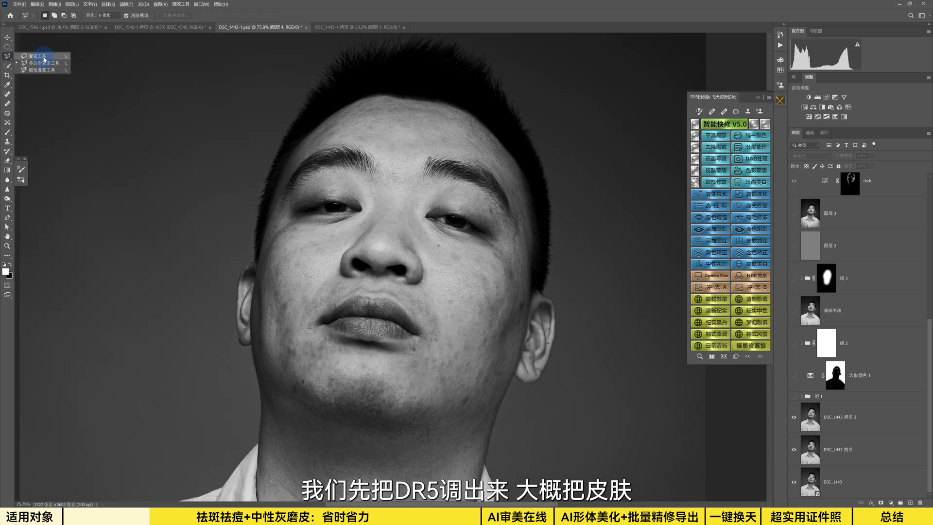
mouse_move(289, 150)
mouse_down()
mouse_move(389, 97)
mouse_move(499, 135)
mouse_move(548, 269)
mouse_move(491, 469)
mouse_move(392, 469)
mouse_move(297, 434)
mouse_move(261, 393)
mouse_move(244, 343)
mouse_move(253, 223)
mouse_move(288, 138)
mouse_move(340, 93)
mouse_move(411, 93)
mouse_move(493, 122)
mouse_move(533, 183)
mouse_up()
Run DR5's 智能快修 V5.0 on the selection and apply its oval portrait-size frame around the head.
click(722, 125)
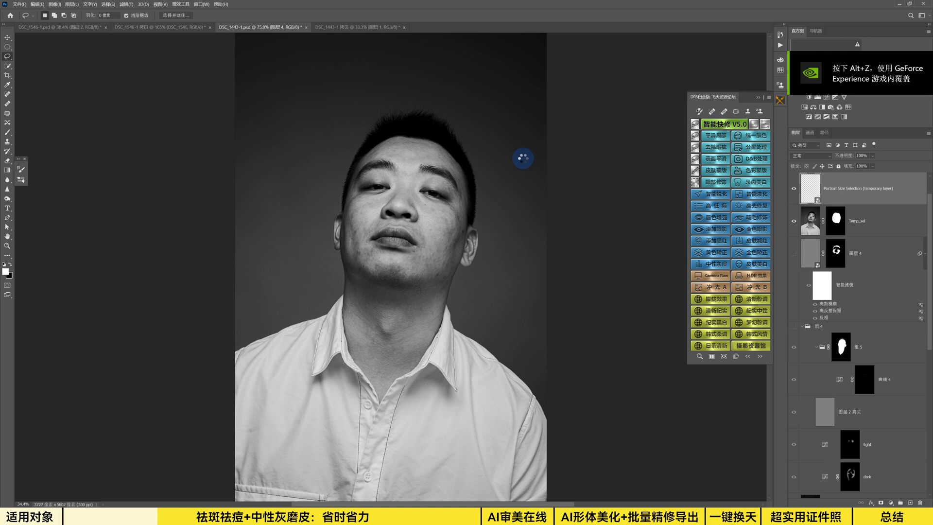
drag(437, 208, 423, 214)
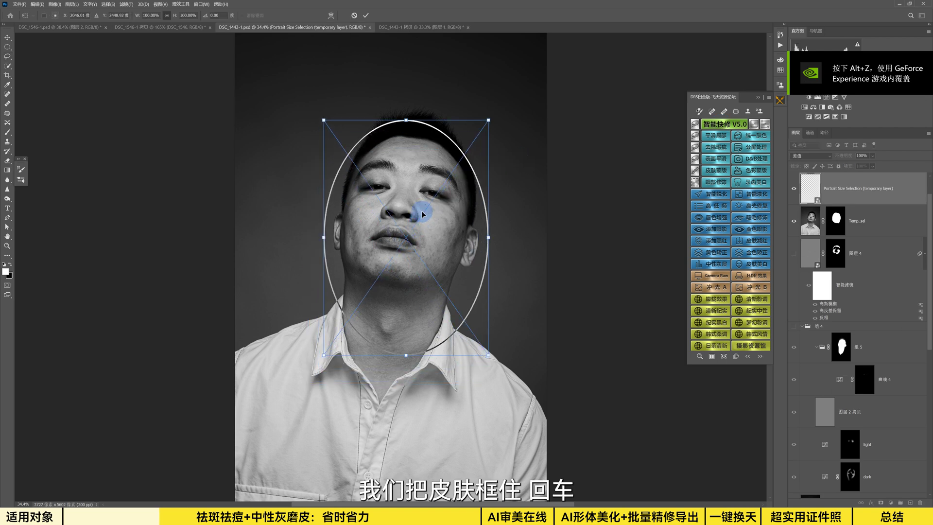
key(Return)
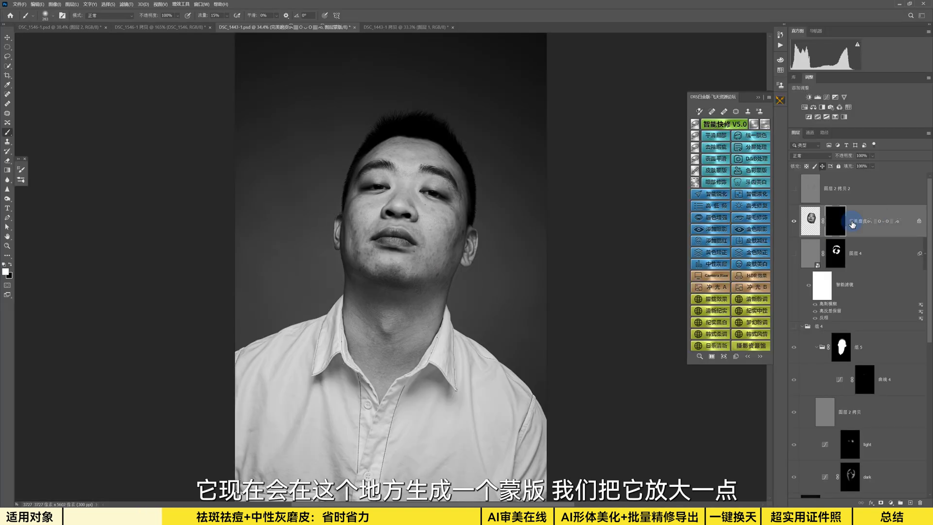
Paint white at 100% brush flow on the new smoothing layer's mask over the cheeks and chin.
click(829, 228)
click(836, 226)
key(z)
drag(431, 202, 449, 231)
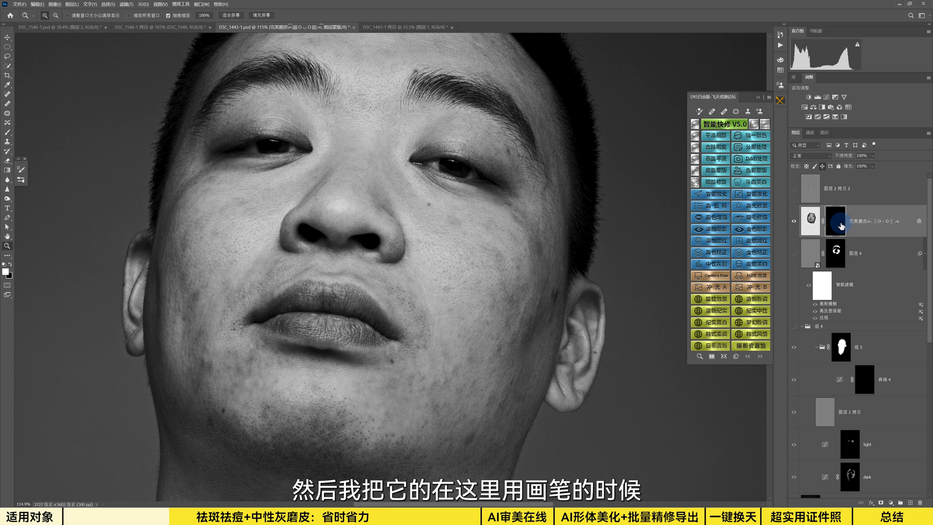
key(b)
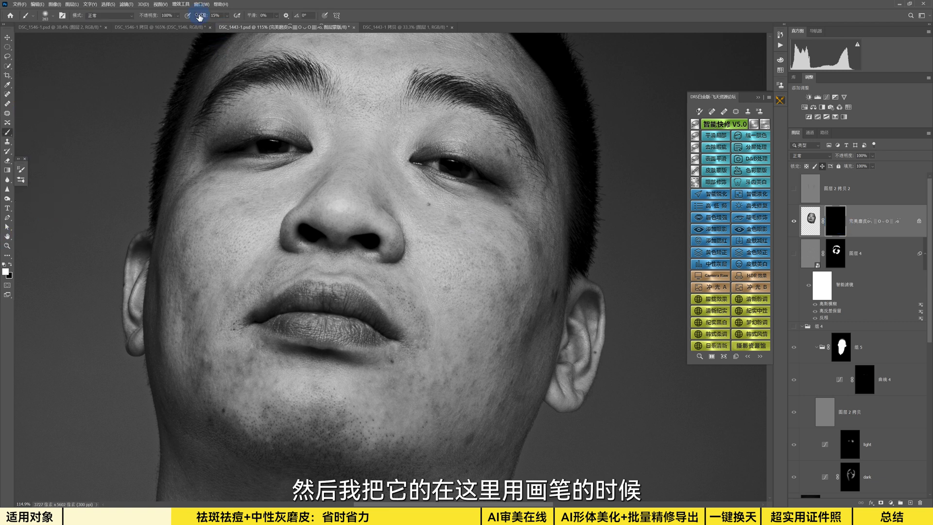
drag(201, 15, 203, 15)
key(shift+0)
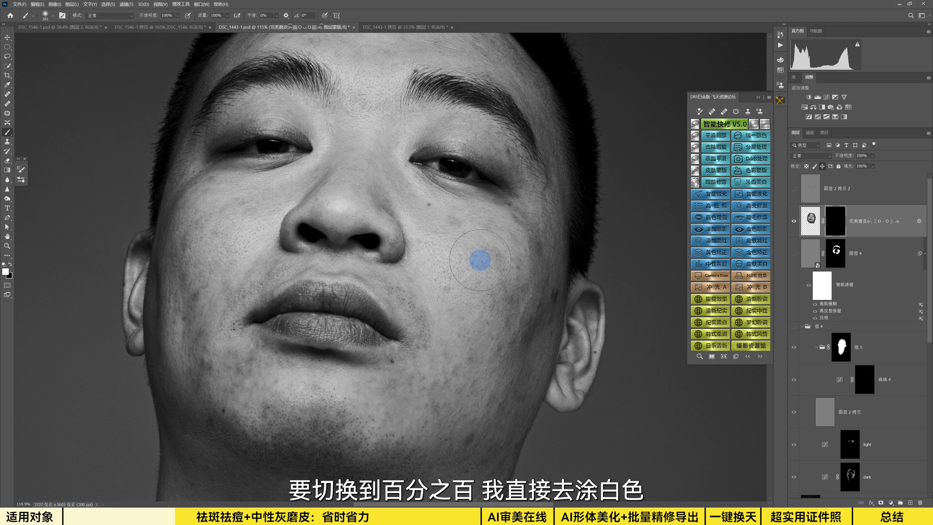
mouse_move(485, 279)
mouse_down()
mouse_move(513, 325)
mouse_move(517, 295)
mouse_move(483, 391)
mouse_move(462, 420)
mouse_move(433, 435)
mouse_up()
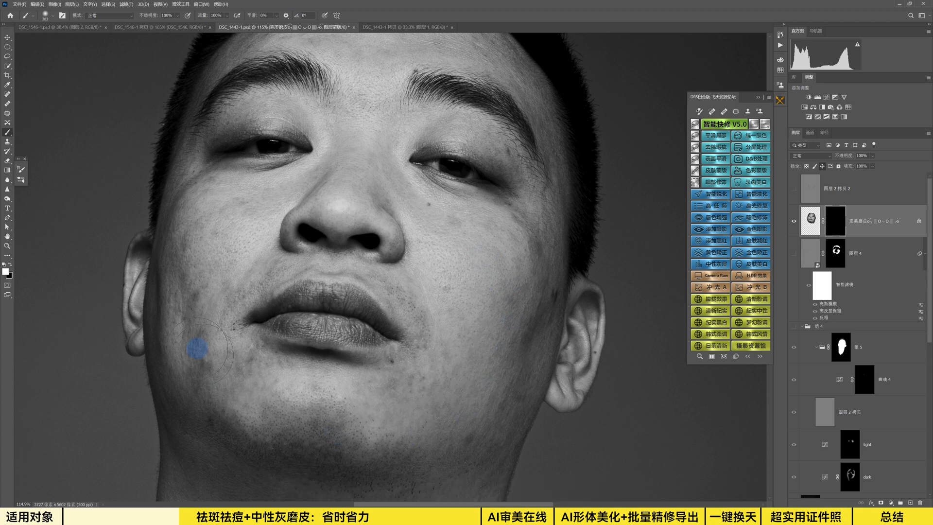
drag(241, 223, 256, 308)
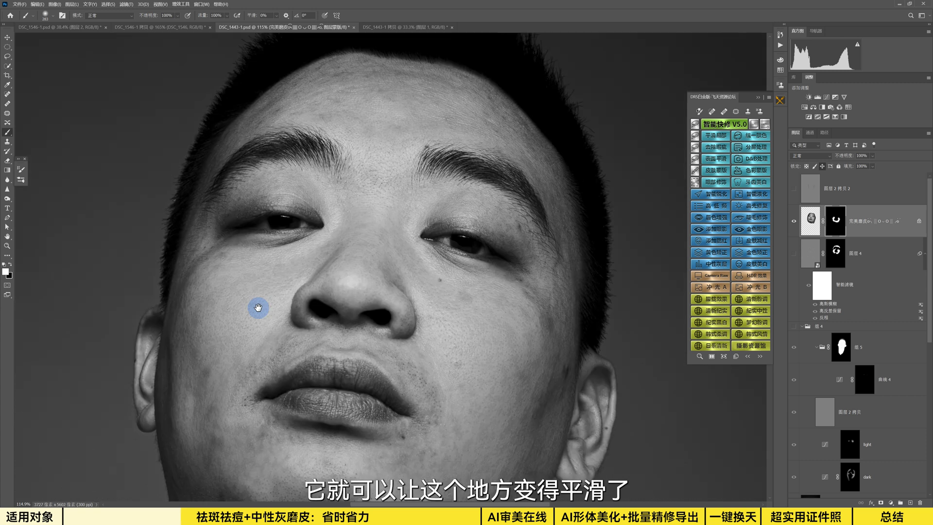
Extend the white mask painting over the forehead and, with a smaller brush, the chin area below the lips.
key(bracketleft)
key(bracketleft)
key(bracketleft)
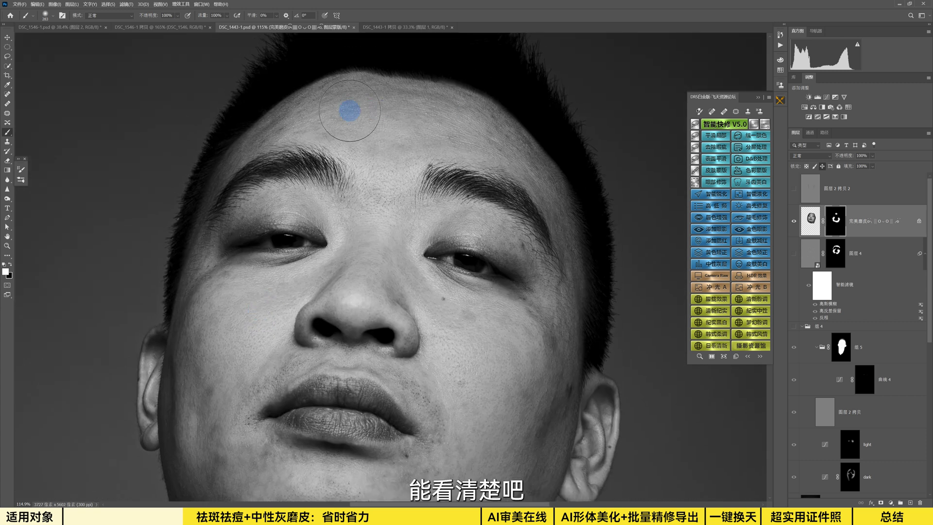
drag(548, 433, 549, 272)
key(bracketleft)
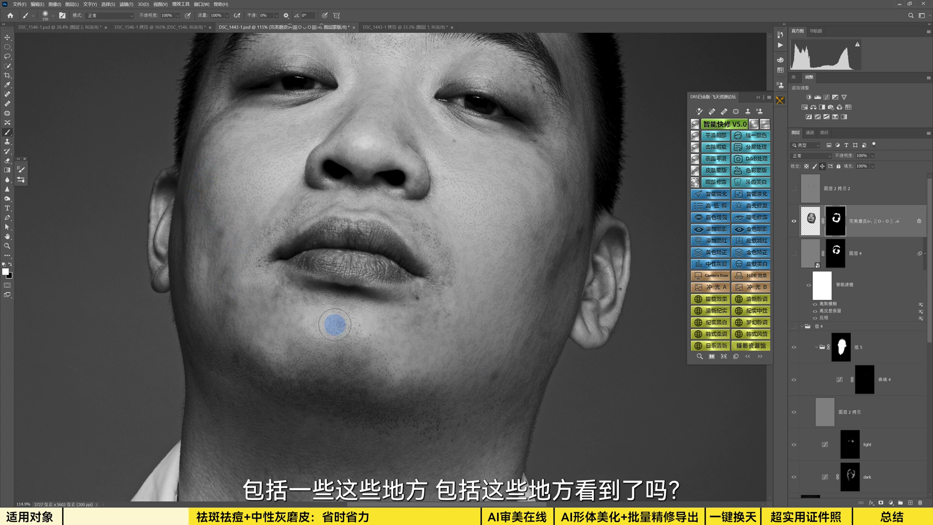
Inspect the DR5 smoothing on the cheeks and around the mouth up close and in the overall portrait.
key(z)
mouse_move(219, 229)
mouse_down()
mouse_move(240, 254)
mouse_move(236, 233)
mouse_up()
scroll(266, 242, down, 5)
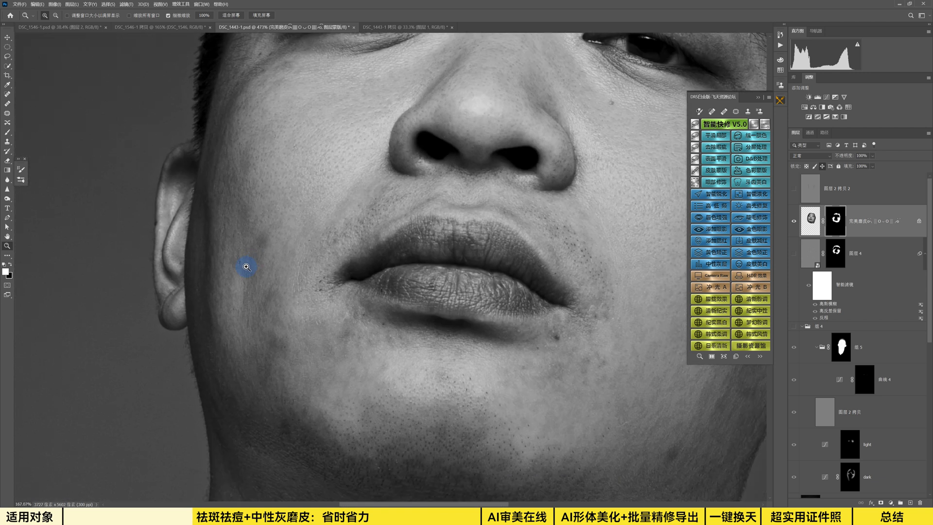
scroll(321, 242, down, 4)
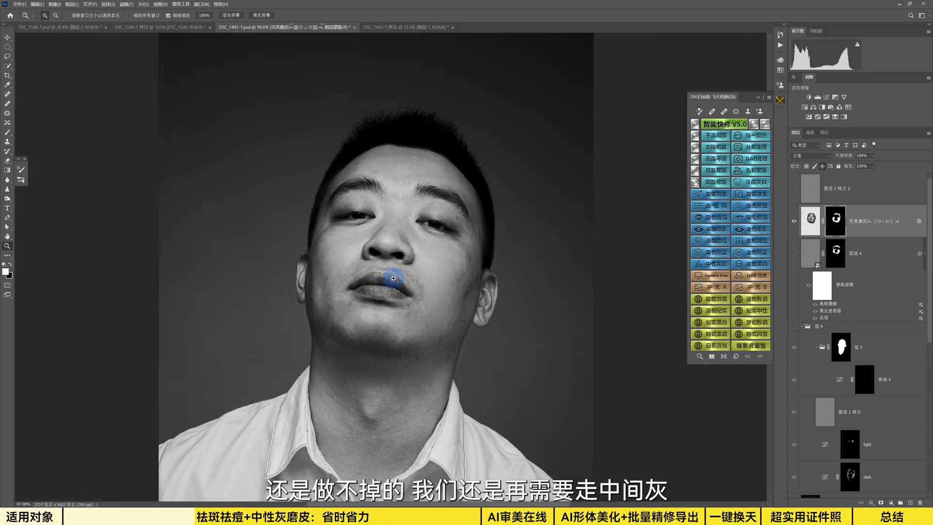
drag(405, 273, 395, 275)
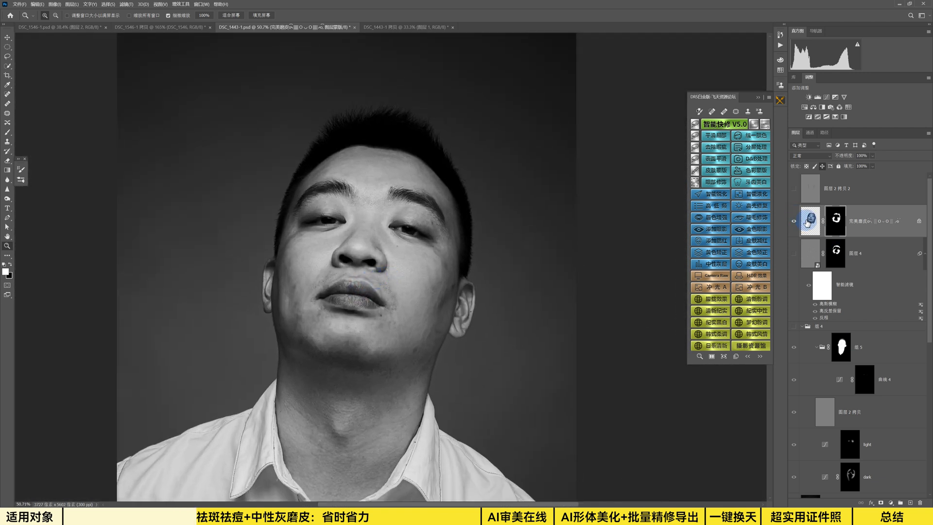
scroll(384, 261, up, 4)
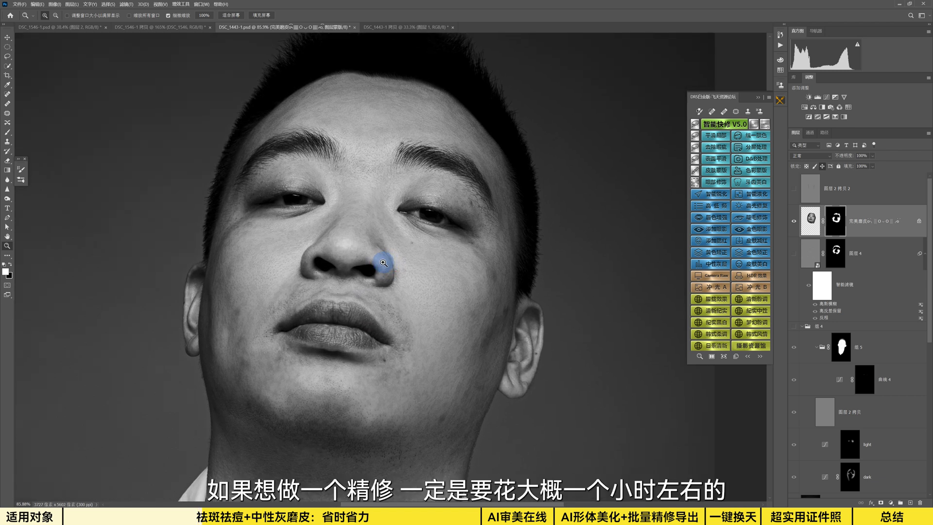
Switch to 像素蛋糕 and examine the skin blemishes in the same unretouched portrait up close.
key(alt+Tab)
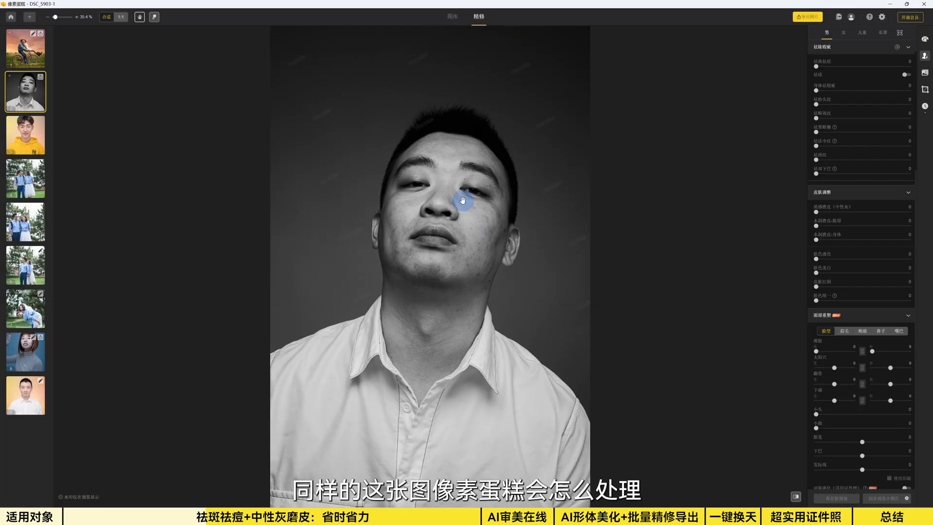
scroll(462, 202, up, 4)
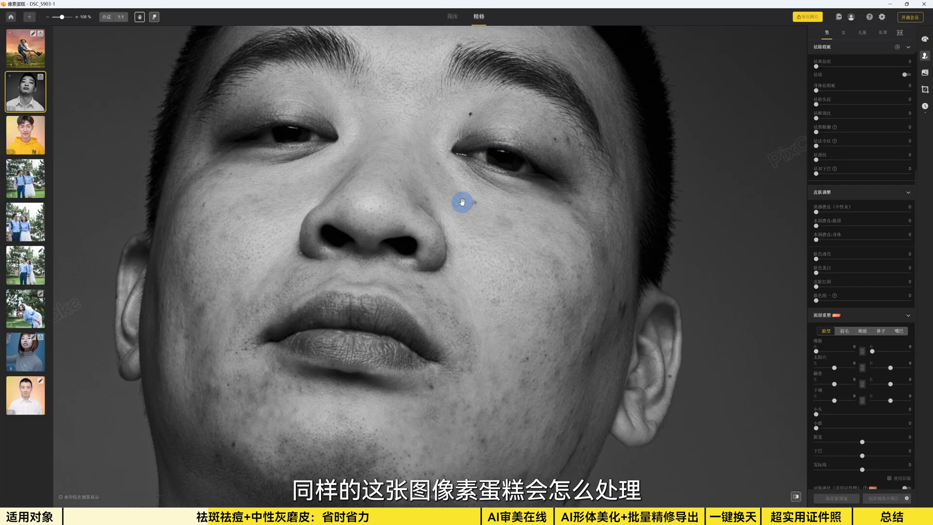
drag(462, 202, 426, 217)
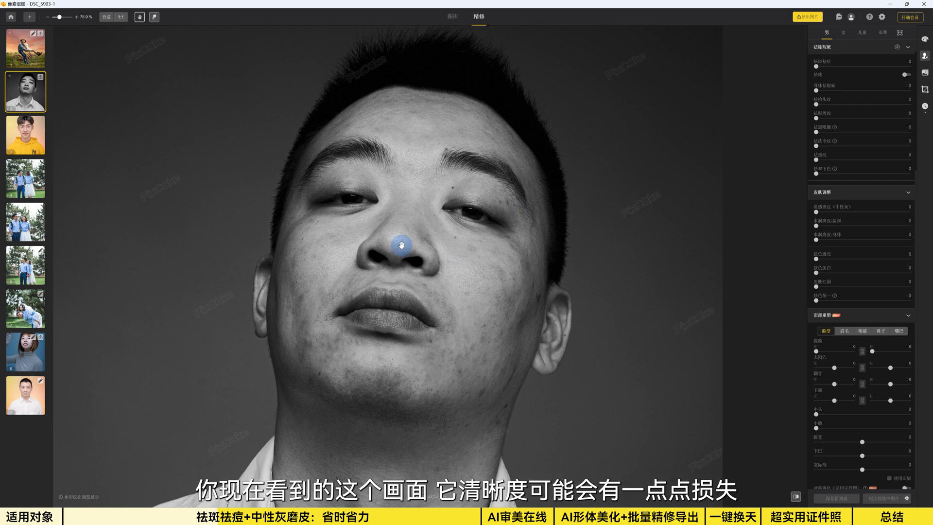
Check the large-preview image size in the 精修-图像预览 settings.
click(882, 17)
click(387, 230)
click(470, 204)
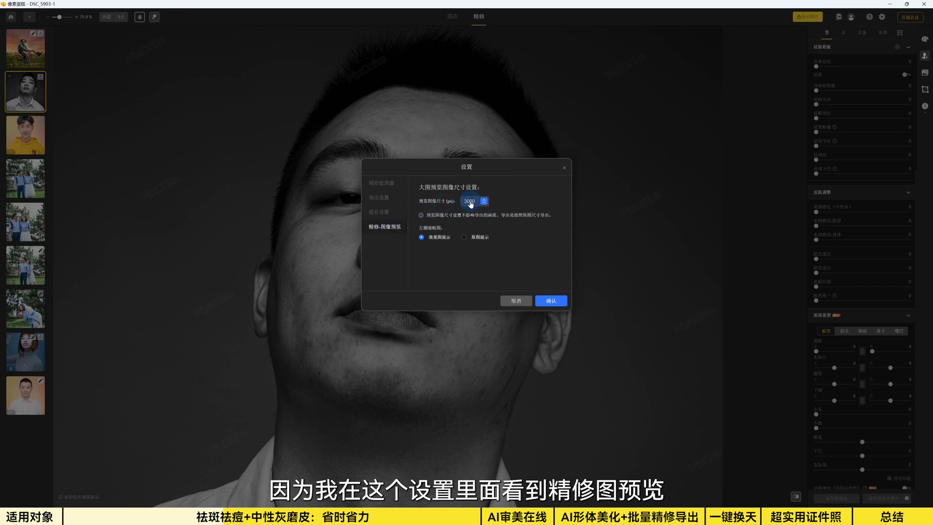
click(551, 305)
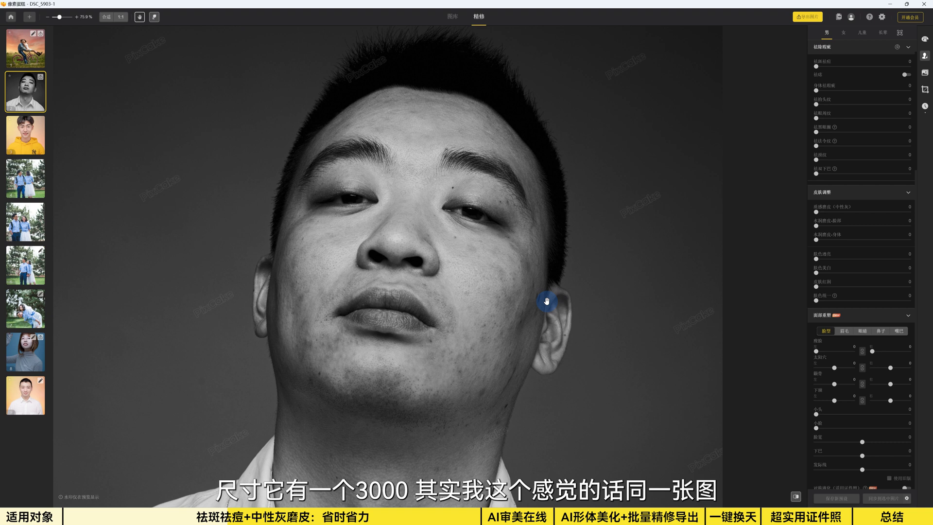
Apply the 质感肌 preset to the black-and-white male portrait.
scroll(468, 261, up, 2)
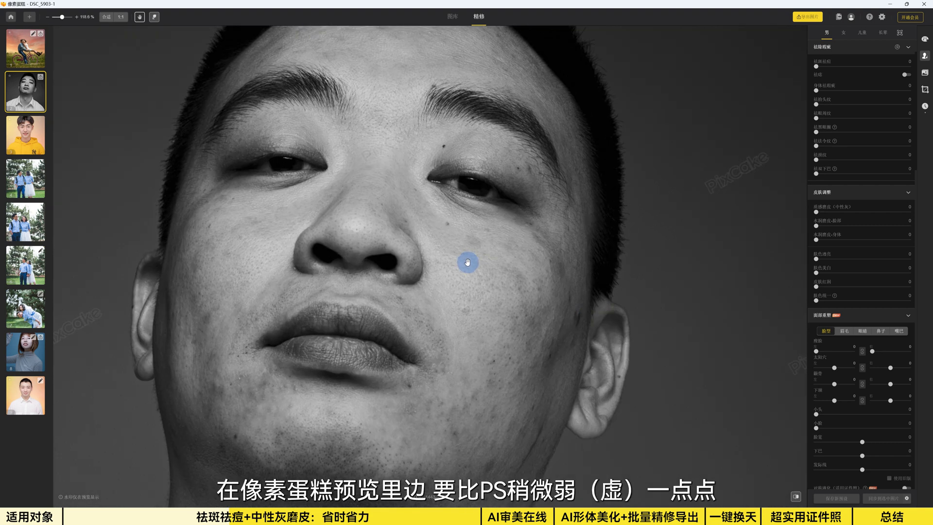
scroll(467, 262, down, 3)
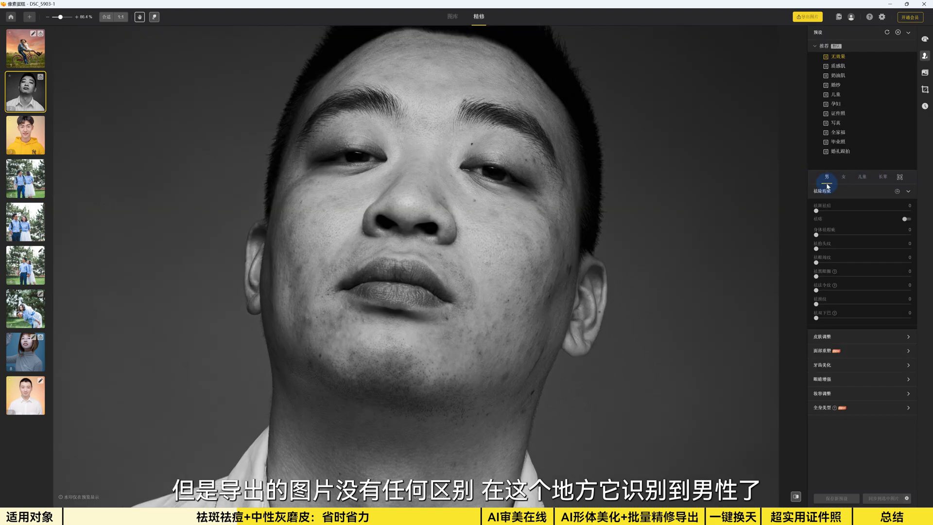
click(832, 67)
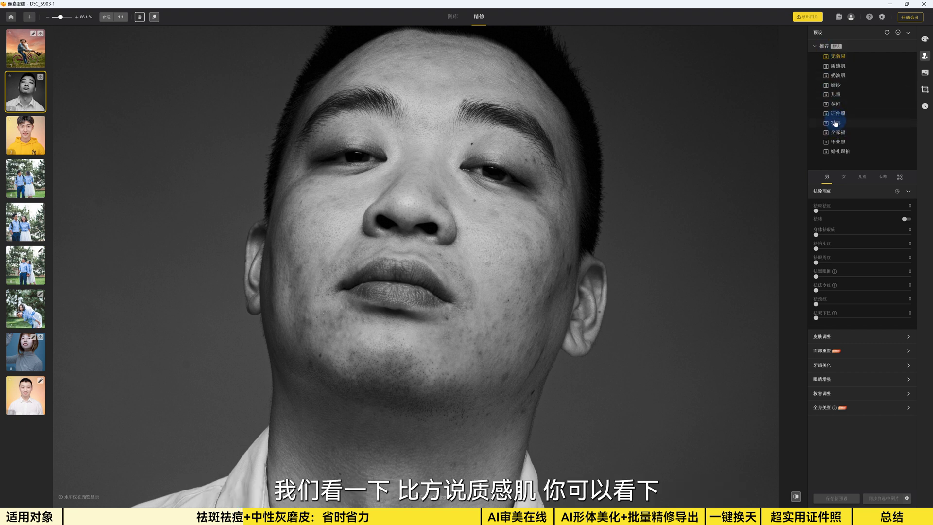
click(842, 70)
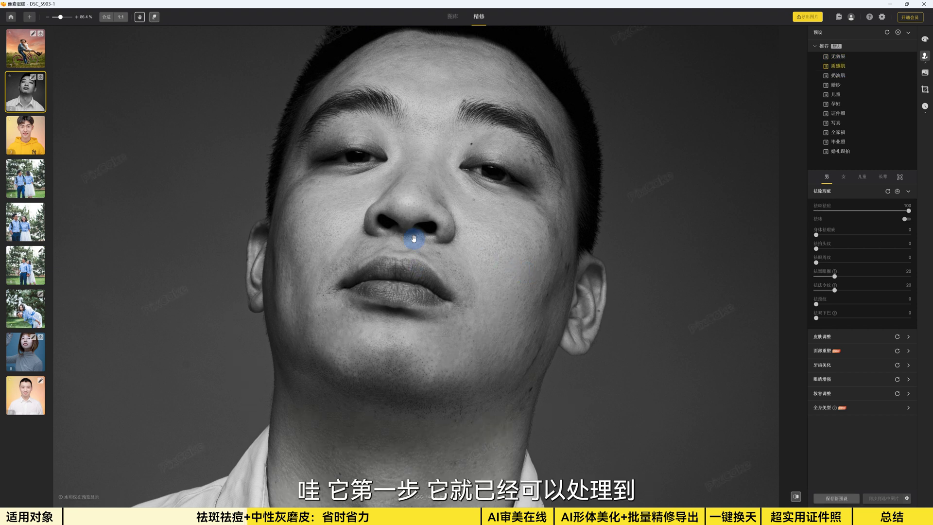
Inspect the skin up close, try the 写真 preset on the portrait, and return to the 质感肌 preset.
drag(486, 255, 487, 269)
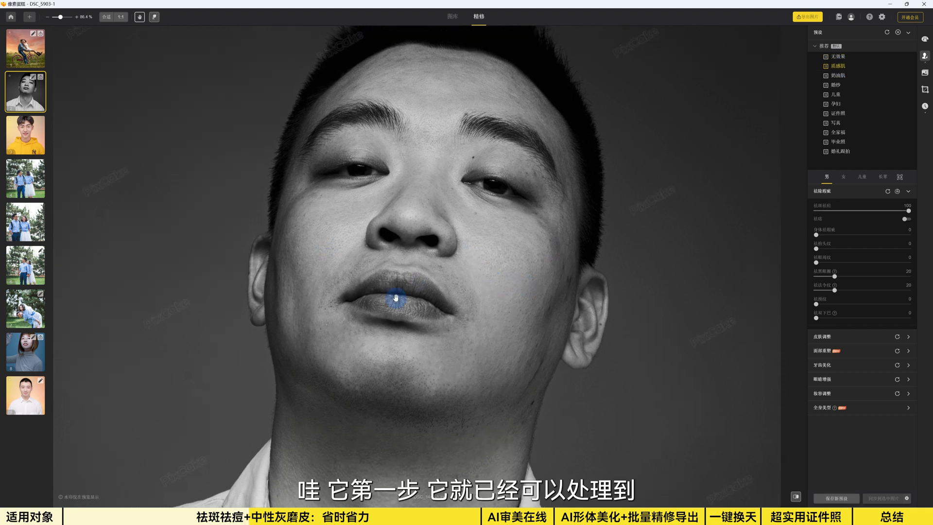
scroll(500, 228, up, 4)
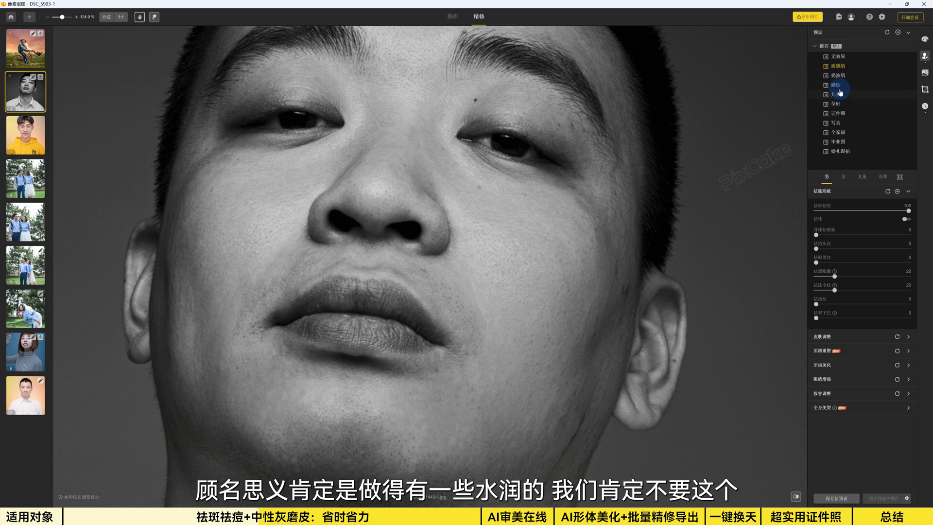
click(842, 124)
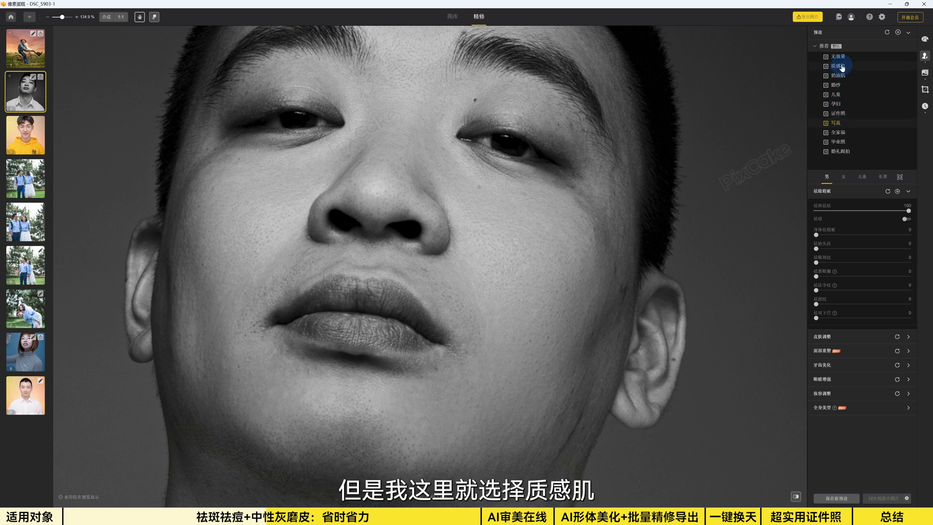
click(840, 66)
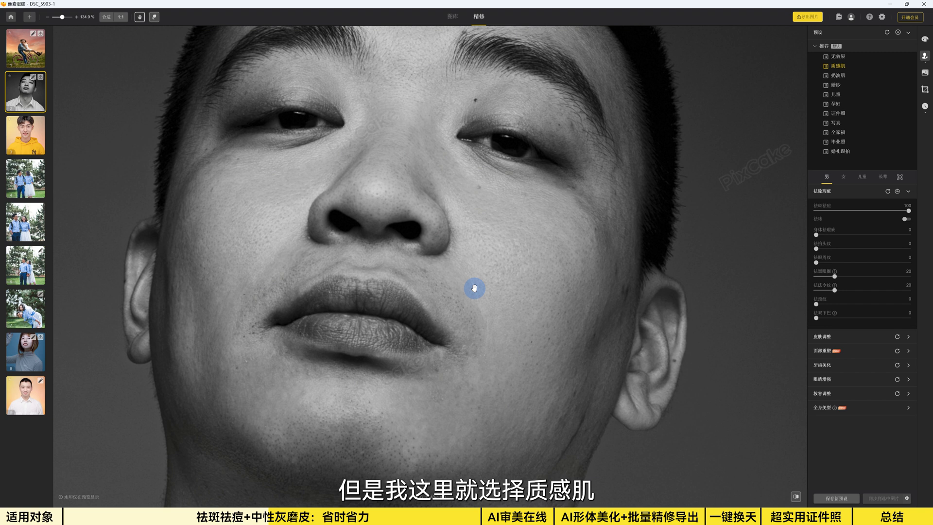
Compare the whole face with 祛斑祛痘 lowered to 0 and restored to 100.
scroll(474, 288, down, 3)
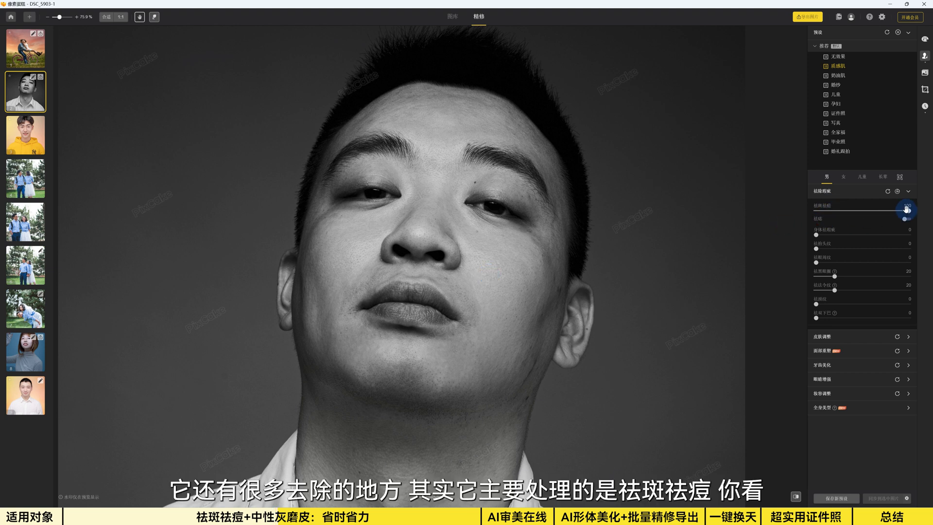
drag(907, 208, 816, 210)
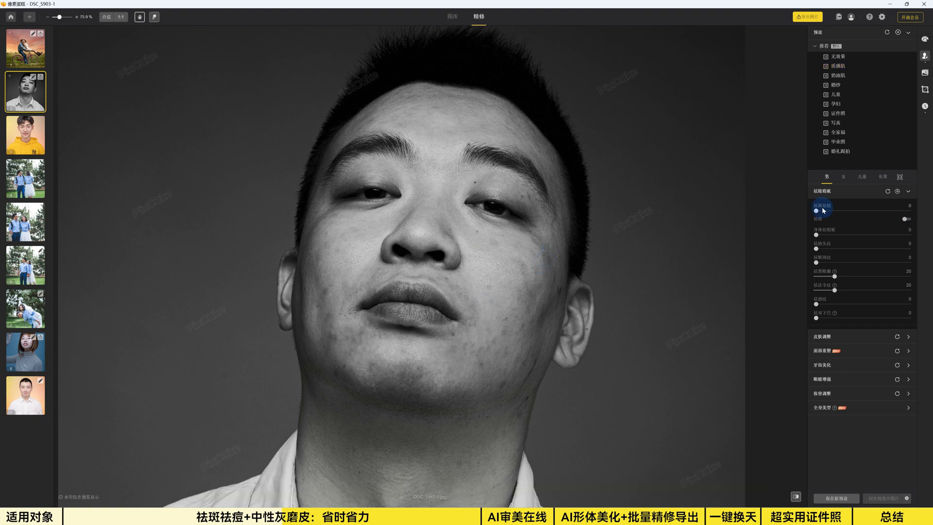
drag(816, 210, 908, 210)
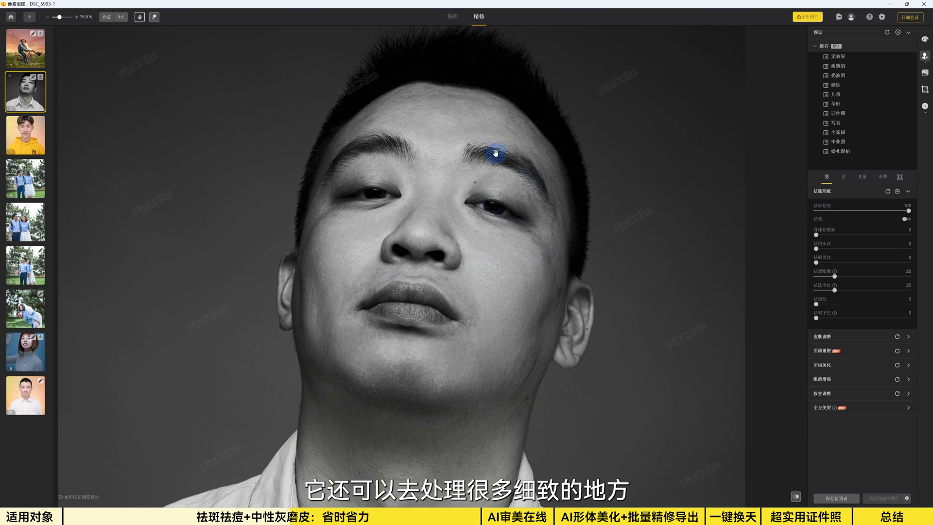
Reduce the forehead lines by setting 祛抬头纹 to 81.
scroll(414, 102, up, 5)
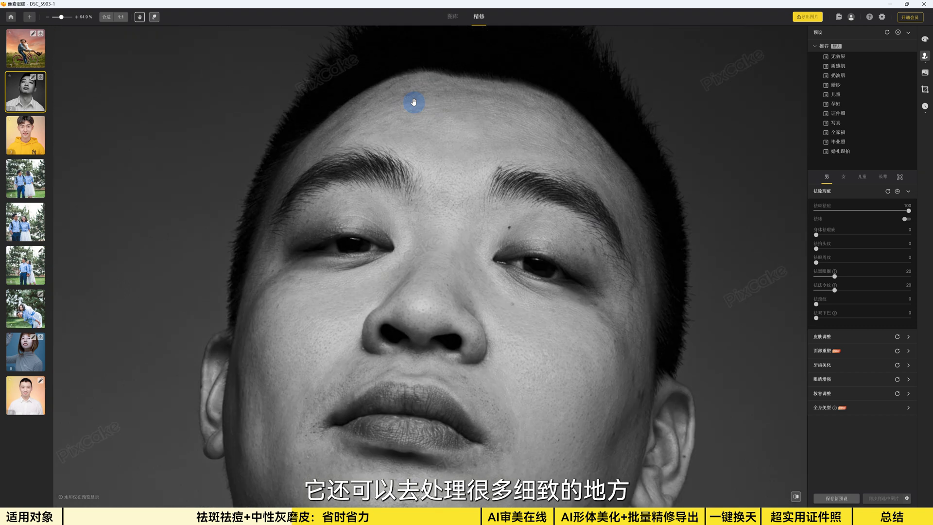
drag(413, 102, 416, 181)
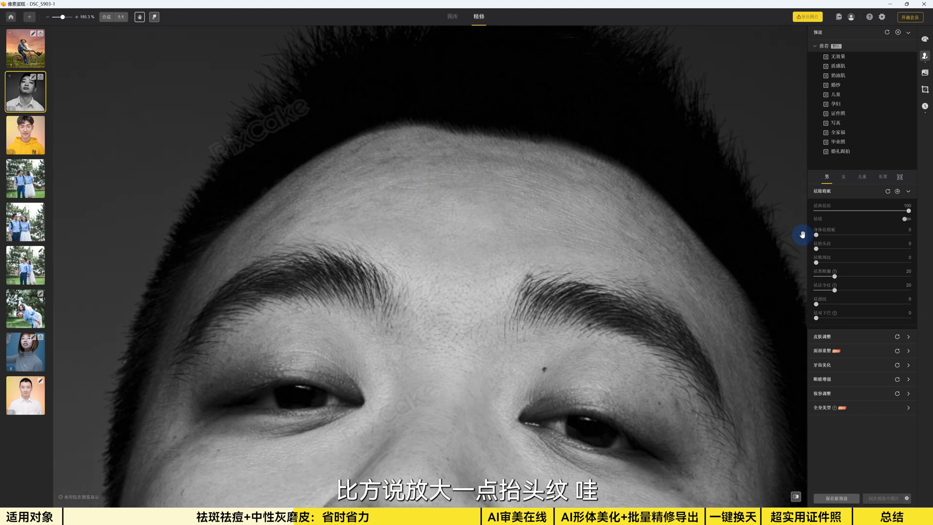
drag(816, 248, 891, 248)
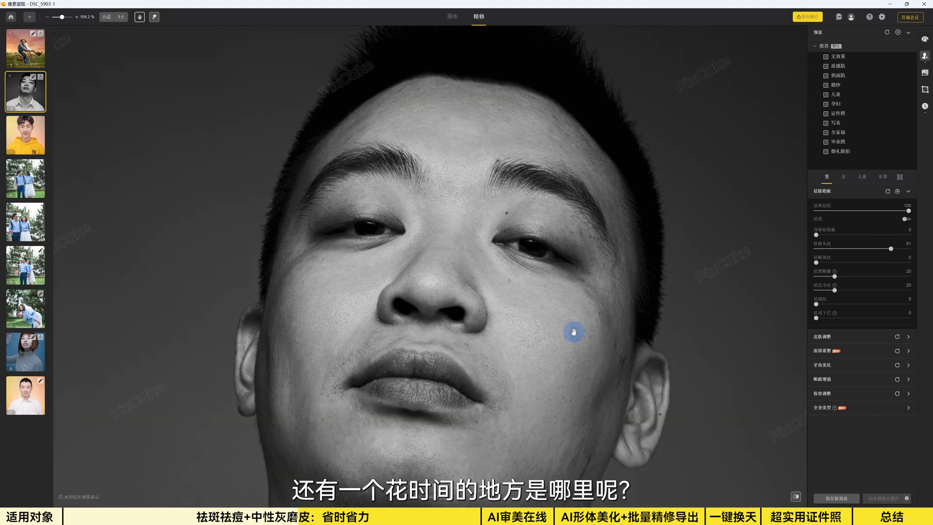
Reduce the neck lines by setting 祛颈纹 to 100, and return to the face.
drag(429, 430, 443, 71)
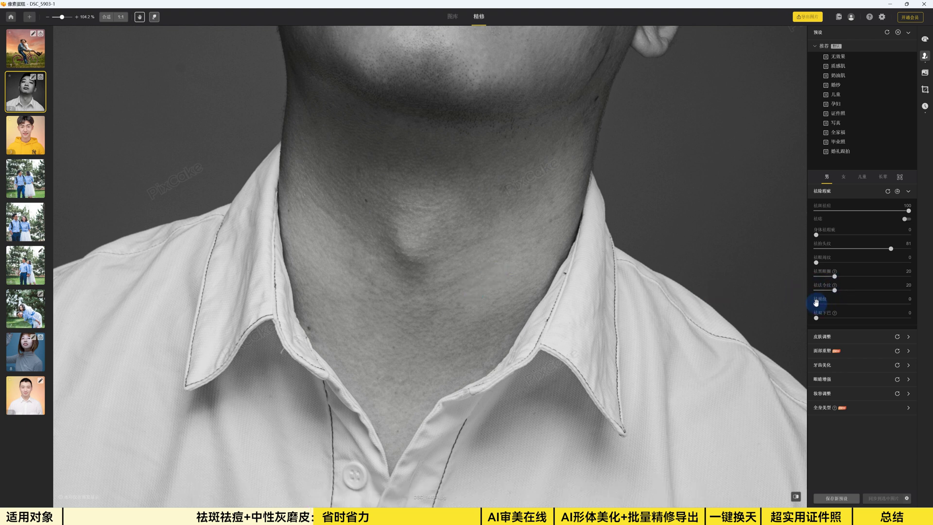
drag(816, 303, 908, 304)
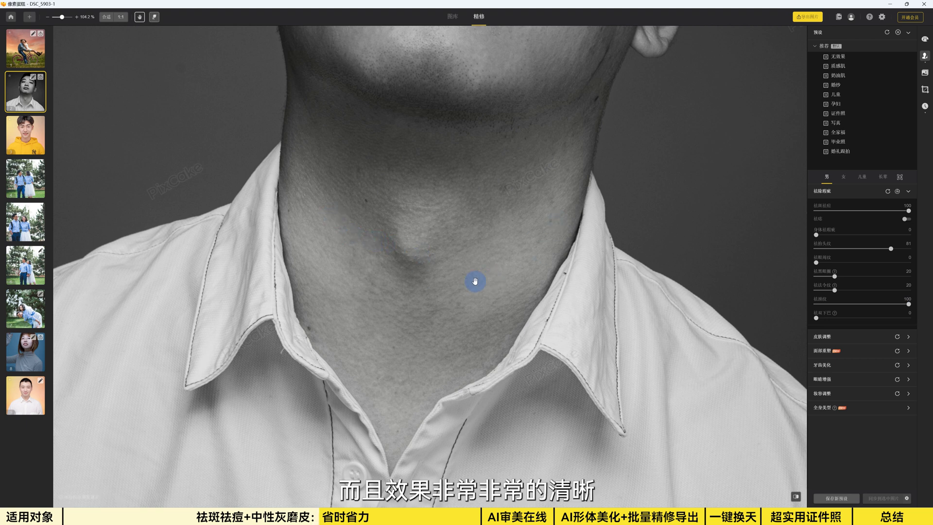
drag(464, 92, 441, 395)
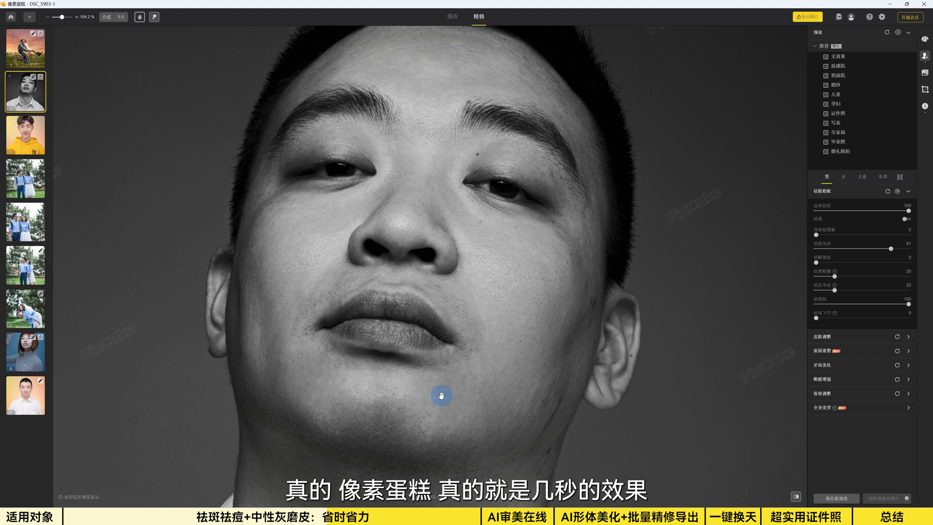
Smooth the skin with 质感磨皮（中性灰） under 皮肤调整, trying stronger amounts before settling on 72.
click(825, 339)
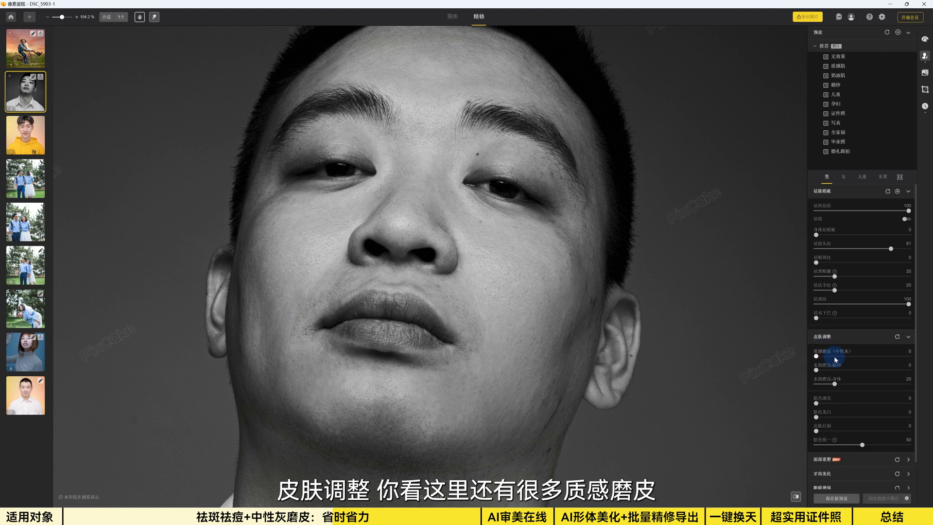
scroll(823, 336, down, 1)
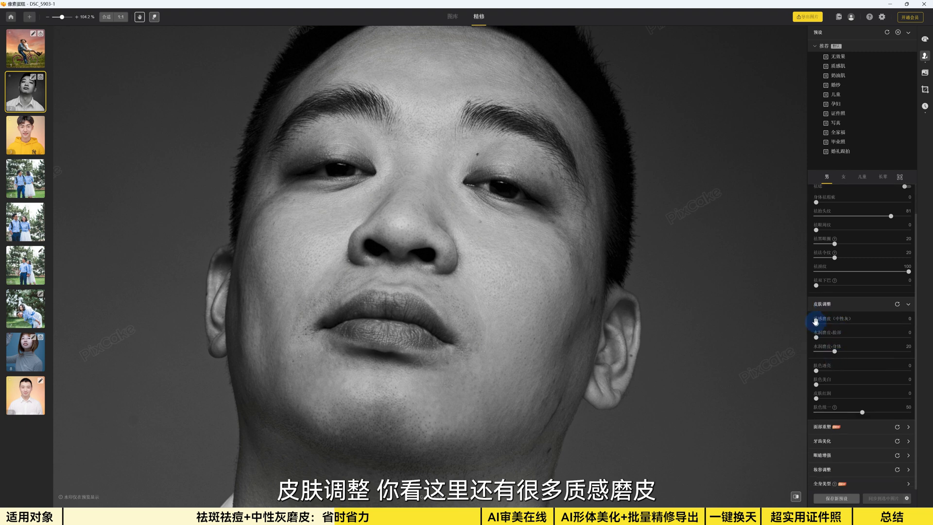
drag(816, 323, 874, 322)
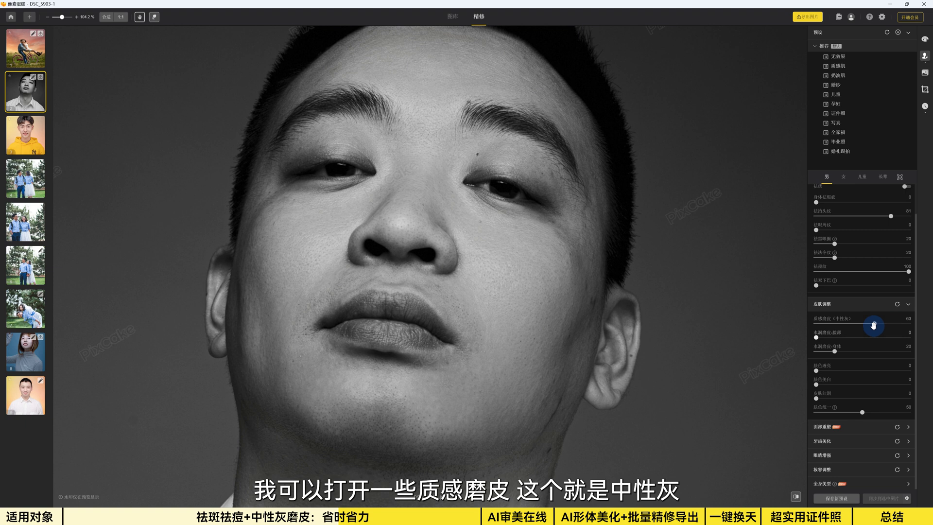
drag(874, 326, 902, 323)
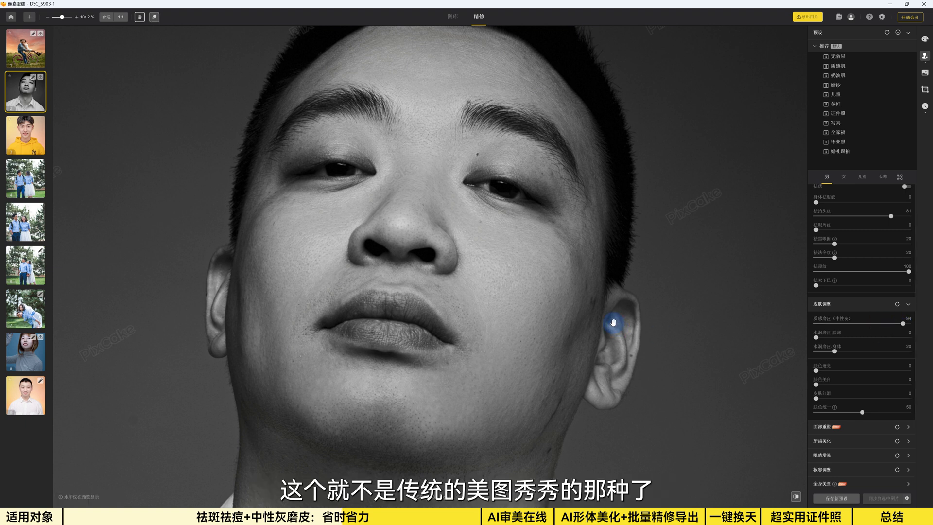
drag(902, 323, 879, 326)
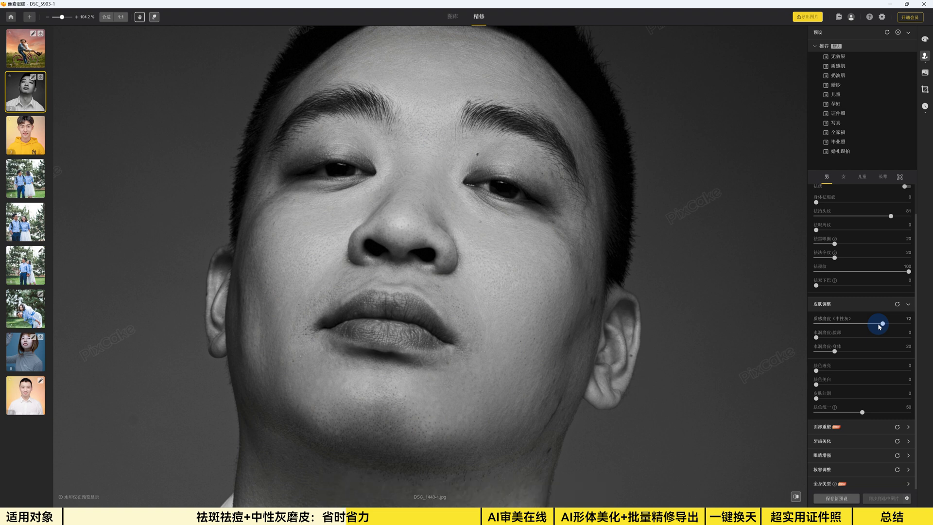
Adjust the portrait's 影调 with contrast 28, highlights 11 and blacks -15.
scroll(882, 227, up, 1)
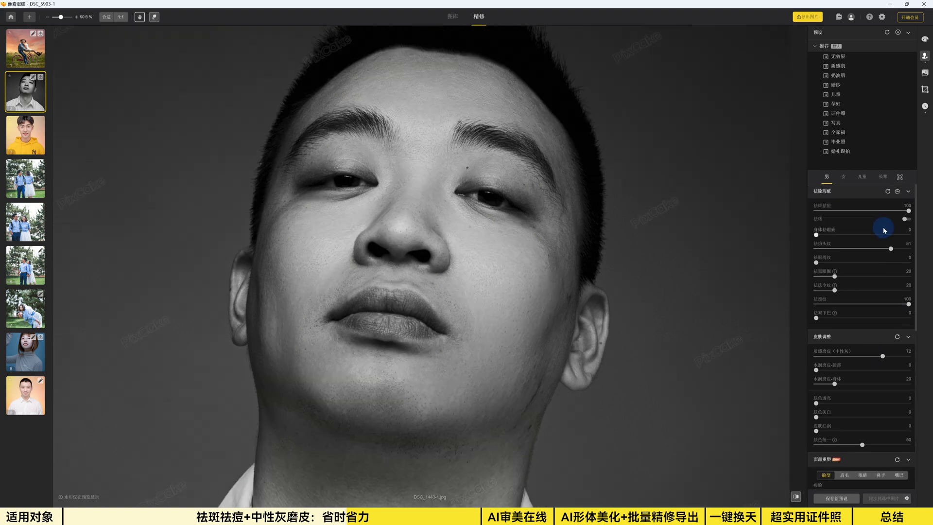
click(925, 43)
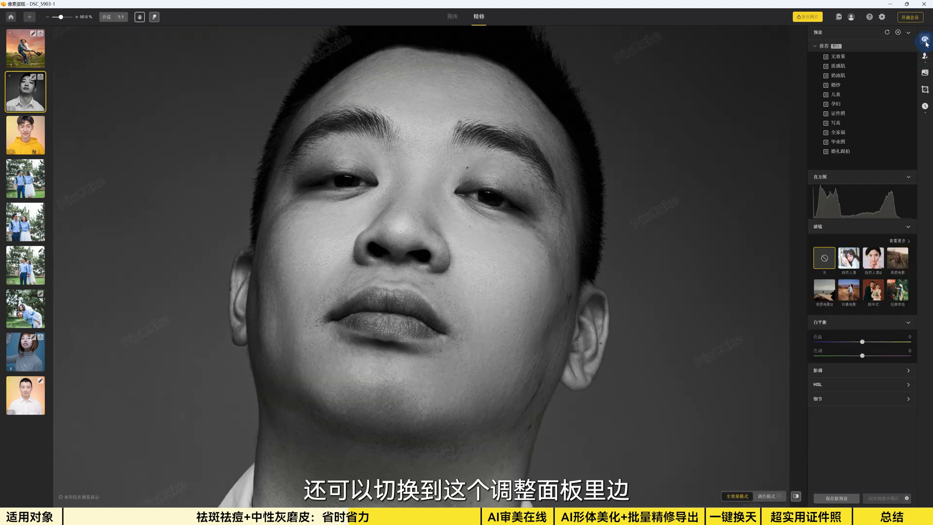
click(827, 373)
scroll(844, 397, down, 1)
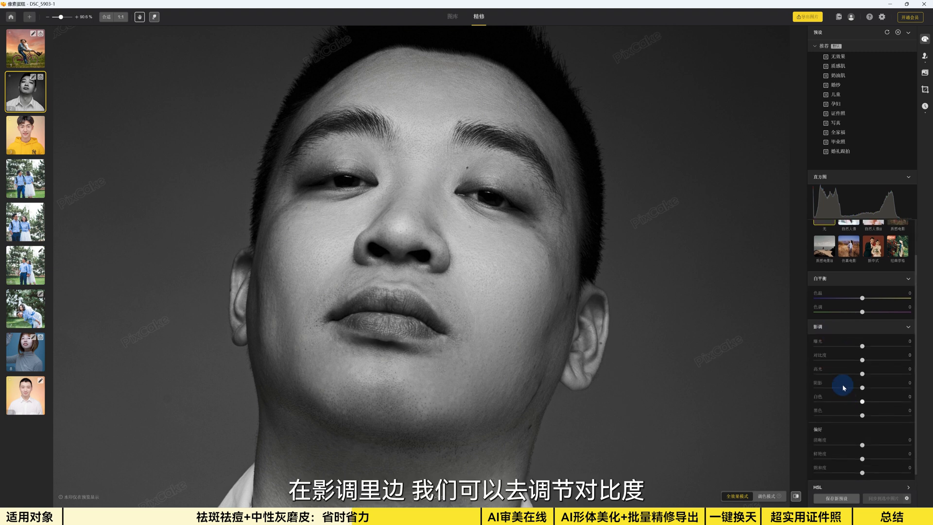
drag(861, 360, 892, 360)
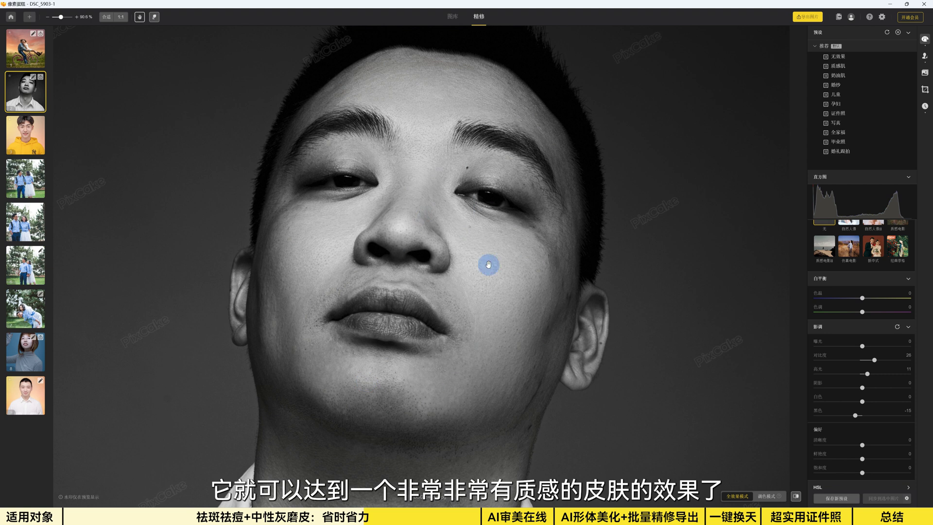
Examine the retained pores and skin texture up close around the nose, cheeks, mouth and chin.
scroll(492, 280, up, 2)
scroll(492, 280, up, 3)
drag(408, 248, 443, 246)
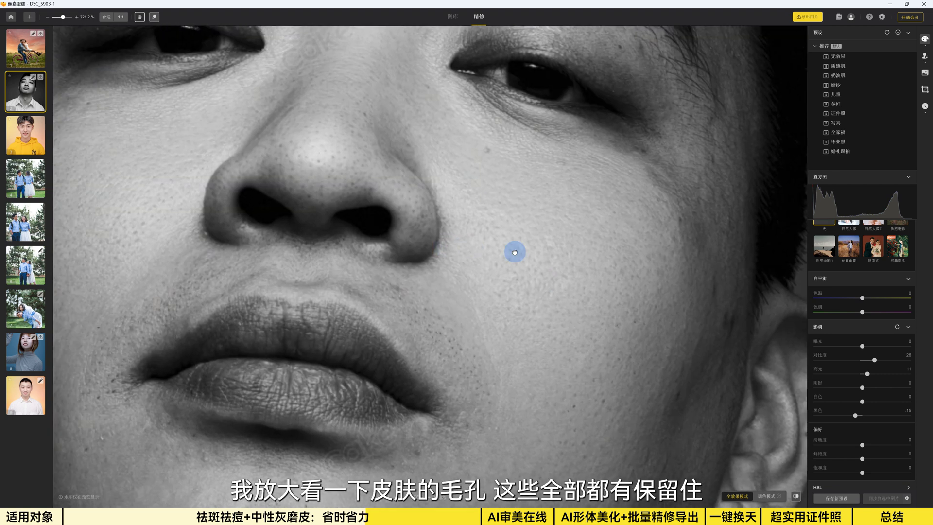
drag(591, 323, 502, 261)
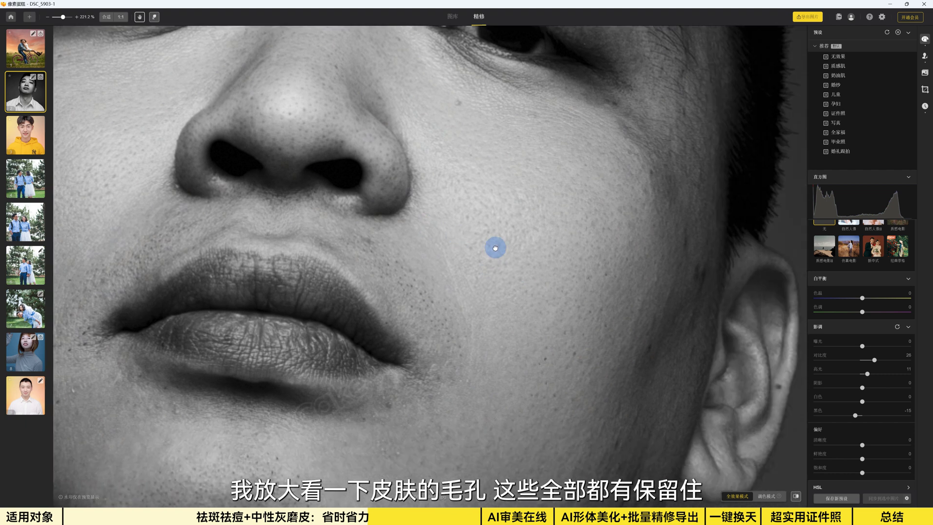
drag(574, 378, 488, 183)
drag(588, 188, 413, 292)
drag(477, 323, 635, 348)
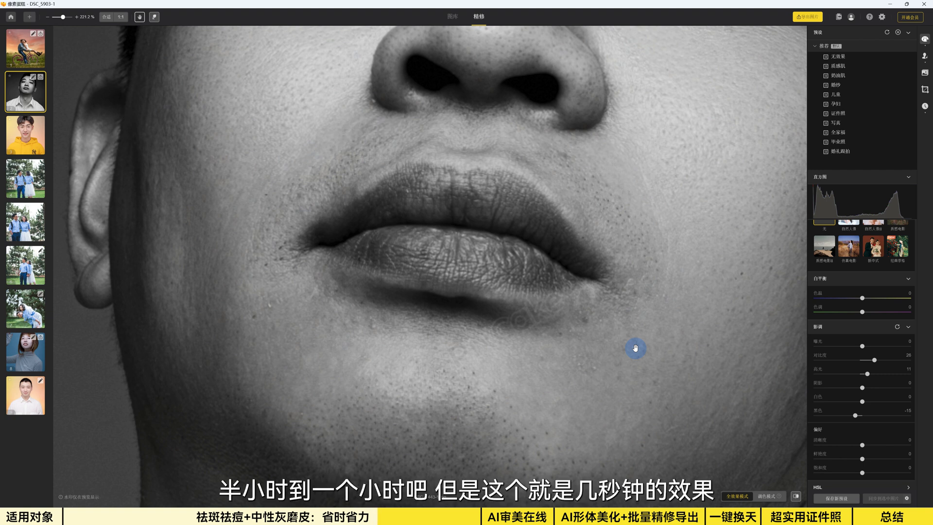
scroll(483, 297, down, 5)
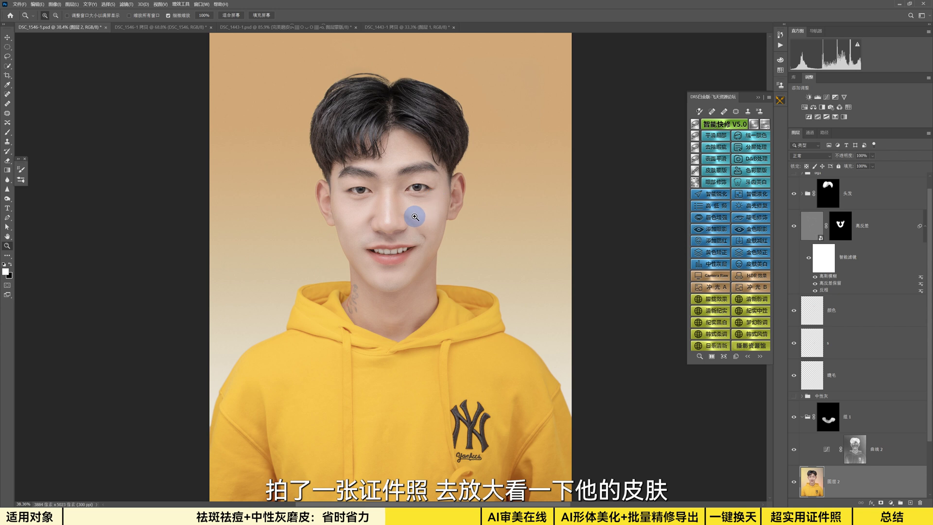
Switch to Photoshop and examine the retouched skin texture up close in the ID portrait of the man in the yellow hoodie.
drag(399, 218, 416, 233)
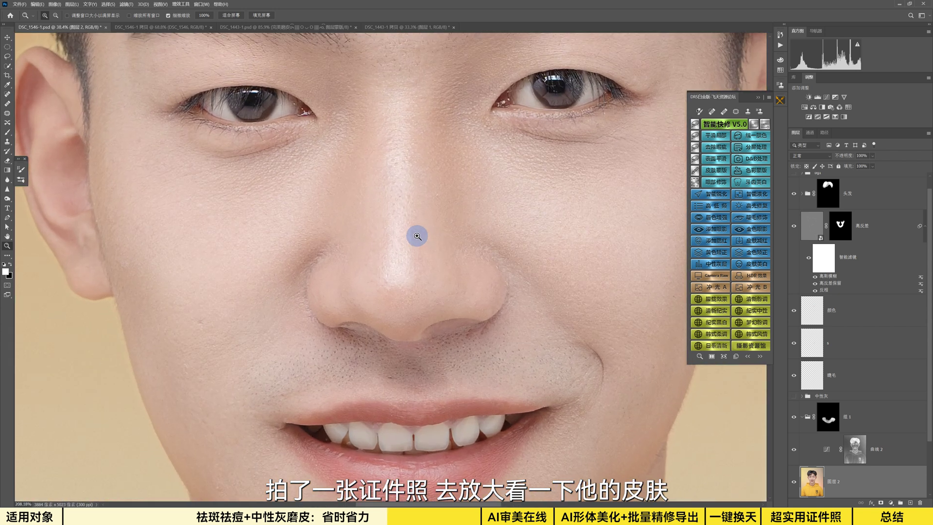
drag(533, 290, 441, 277)
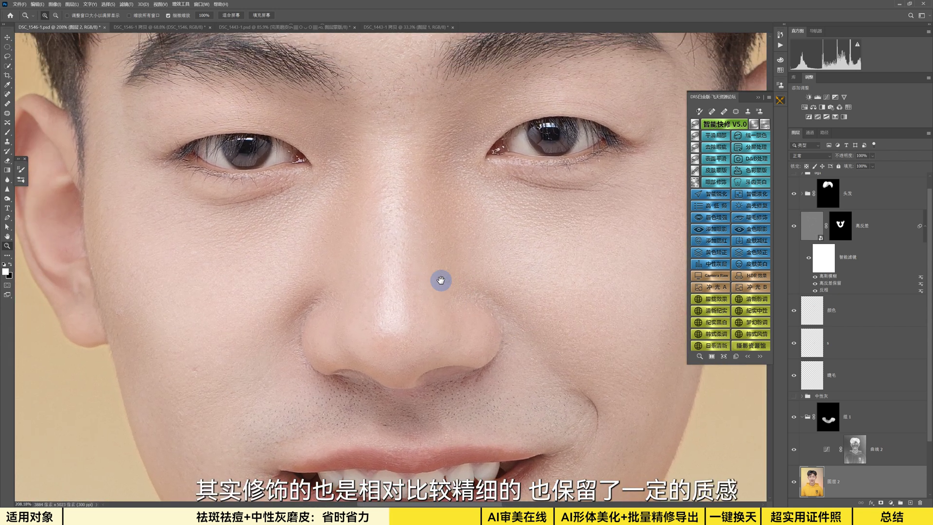
drag(282, 335, 313, 317)
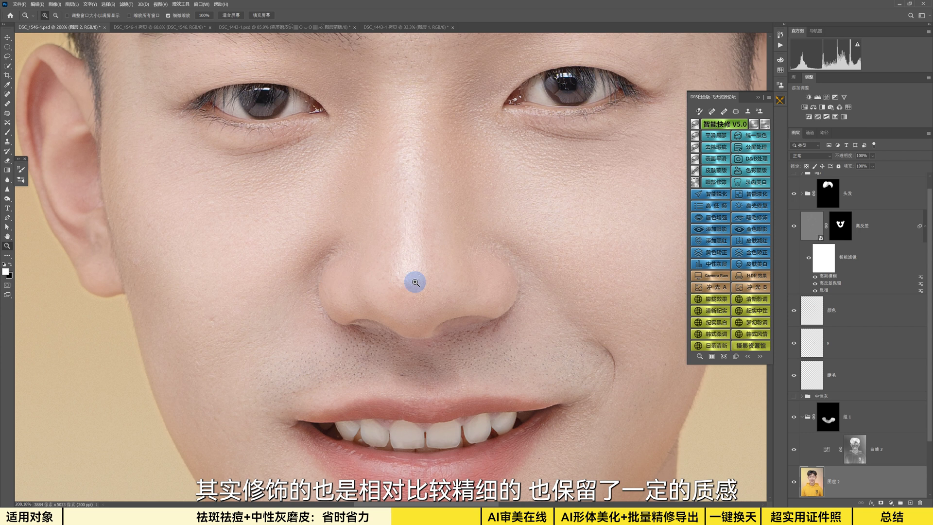
drag(427, 290, 356, 257)
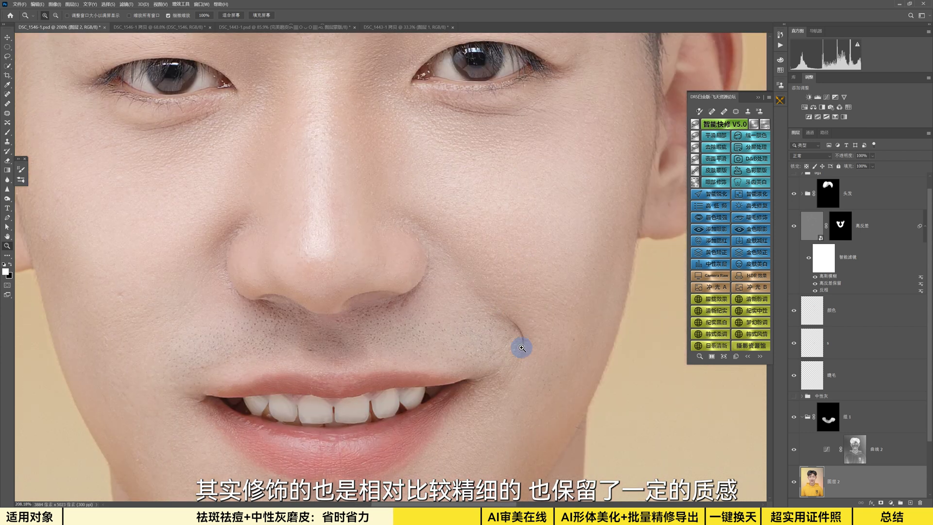
drag(449, 256, 475, 283)
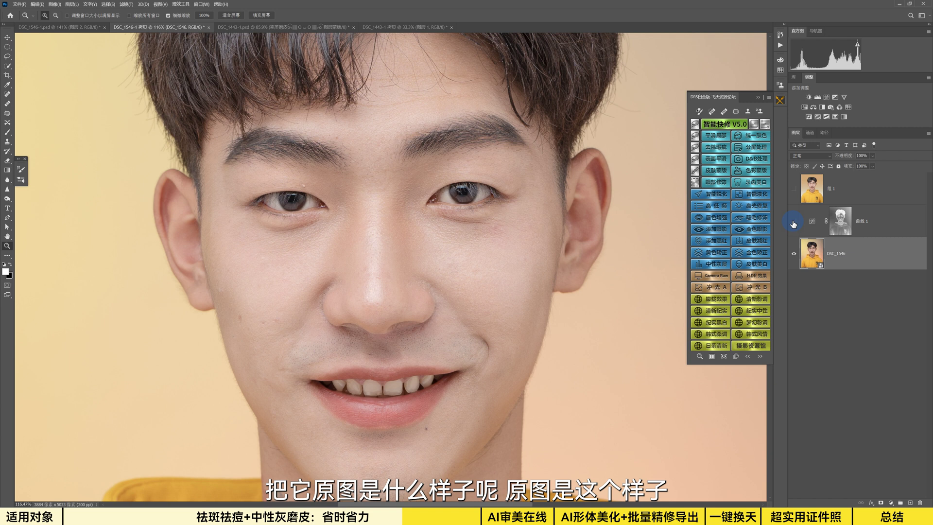
Toggle the curves layer of the ID portrait off and on to compare the brightness and skin texture up close.
click(794, 221)
scroll(438, 289, up, 3)
scroll(438, 291, up, 4)
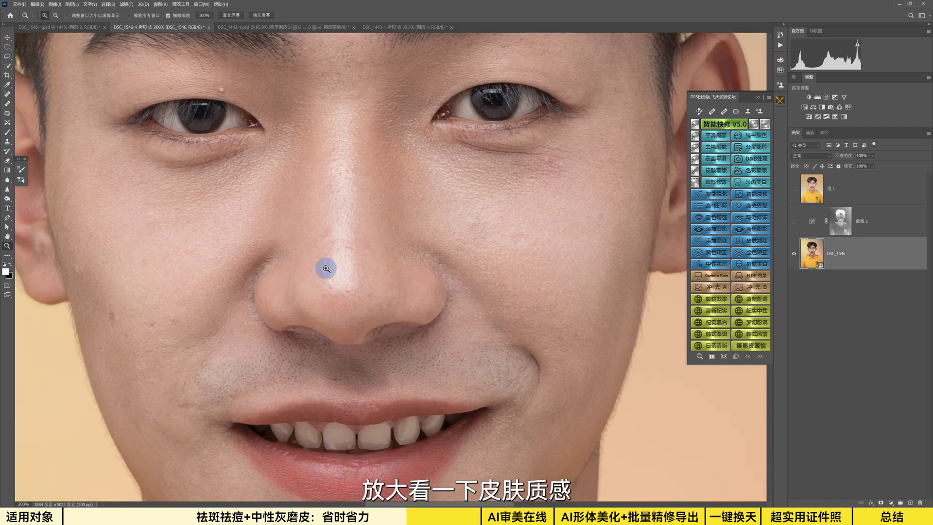
click(792, 222)
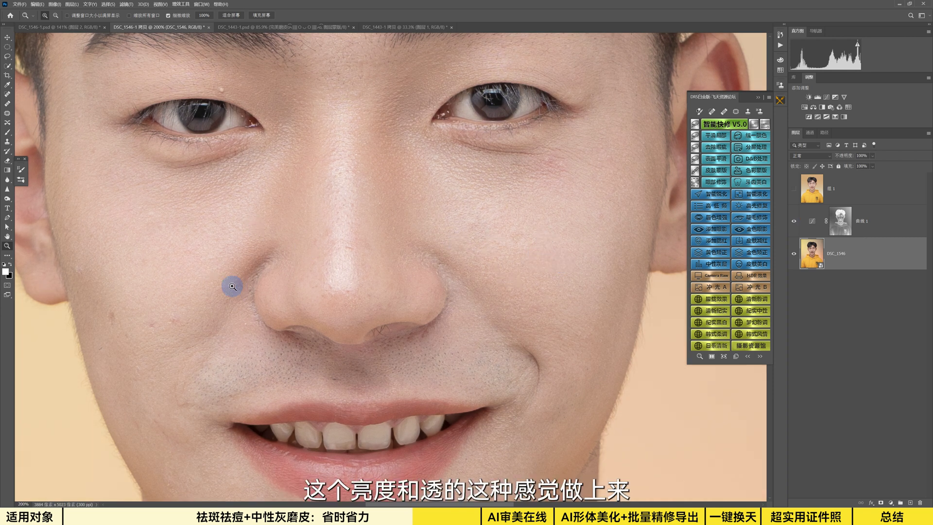
scroll(232, 286, down, 2)
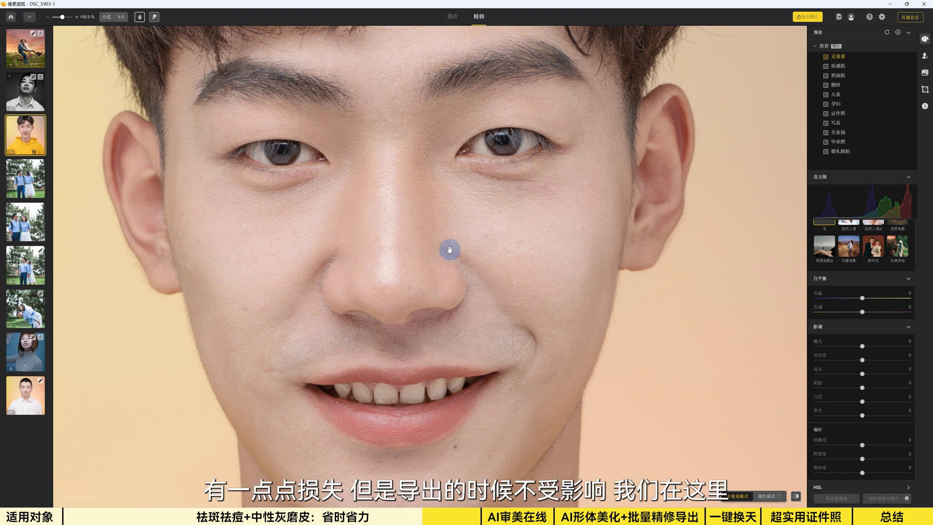
Switch to 像素蛋糕 and apply the 证件照 preset to the portrait of the man in the yellow hoodie.
drag(449, 249, 456, 254)
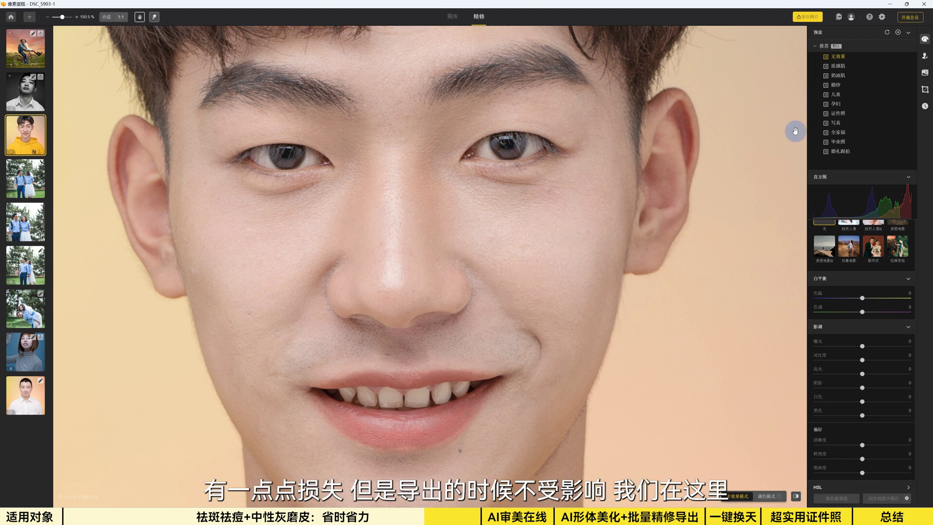
click(842, 115)
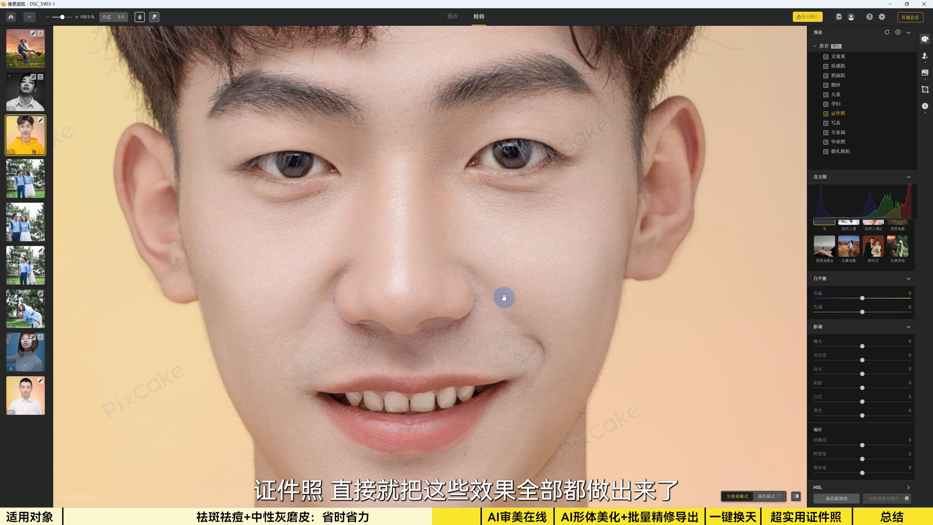
Examine the preset's skin texture up close around the nose, cheeks, eyes and mouth.
drag(416, 327, 388, 238)
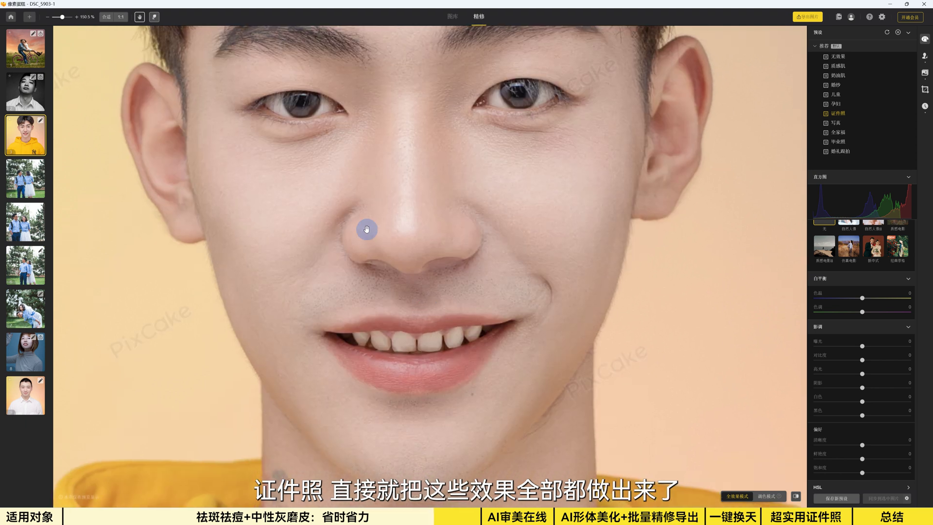
scroll(537, 194, up, 3)
scroll(487, 199, down, 2)
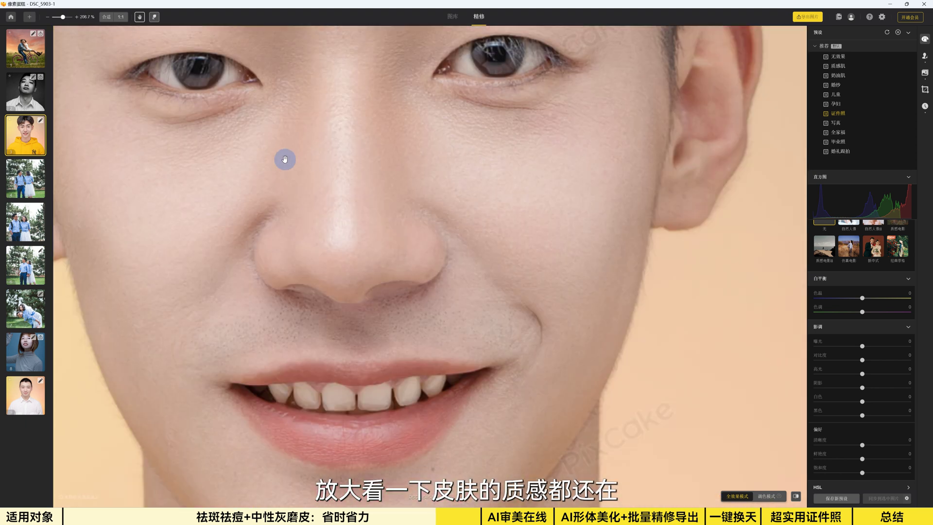
scroll(285, 159, down, 2)
scroll(519, 230, up, 2)
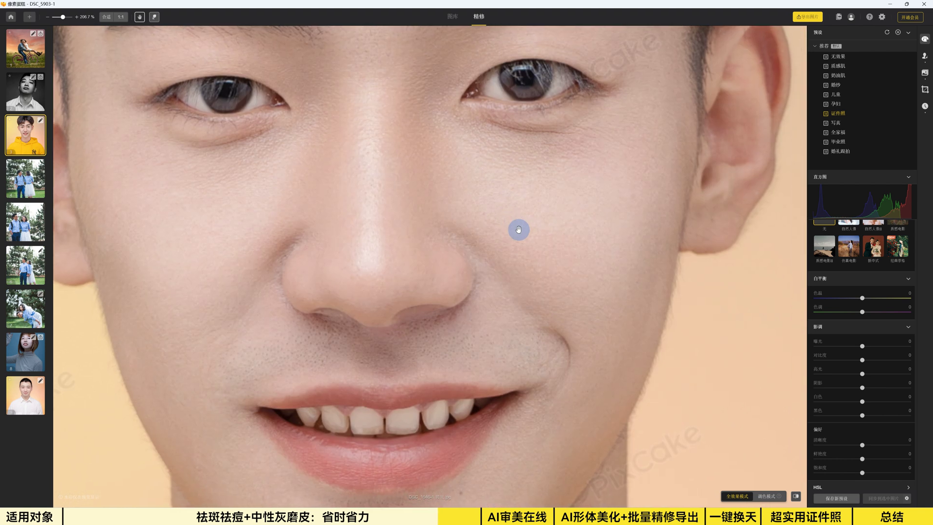
scroll(519, 230, down, 2)
scroll(423, 327, up, 2)
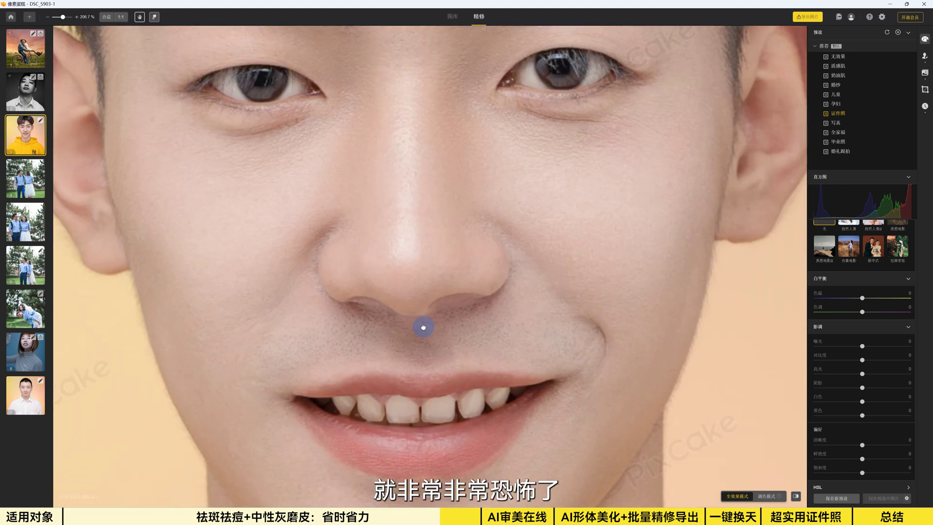
drag(402, 223, 391, 236)
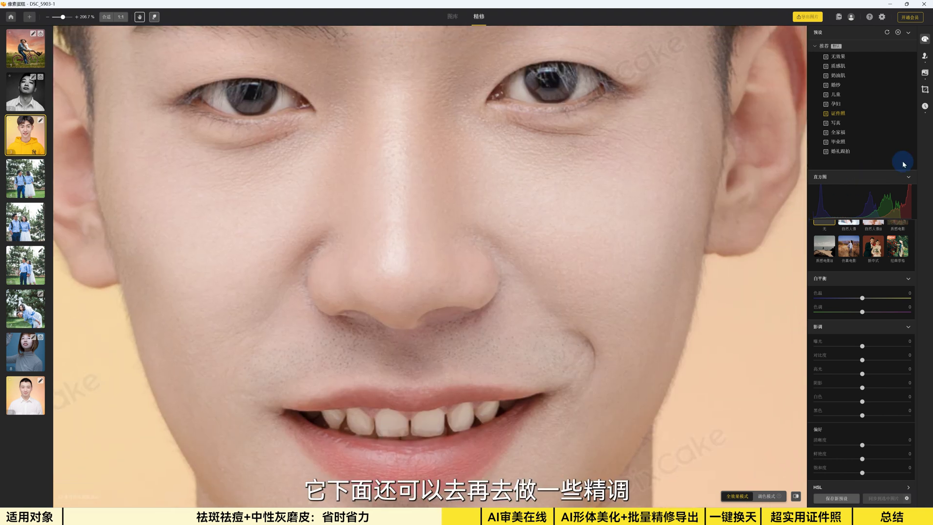
Reduce the man's nasolabial folds with 祛法令纹 in the portrait retouching settings, settling on 62.
scroll(842, 374, down, 1)
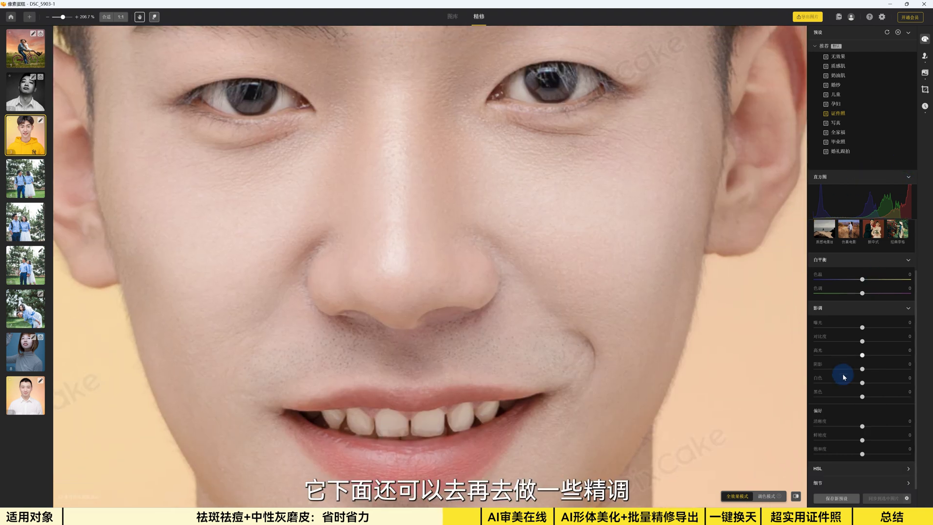
click(924, 55)
scroll(451, 256, down, 2)
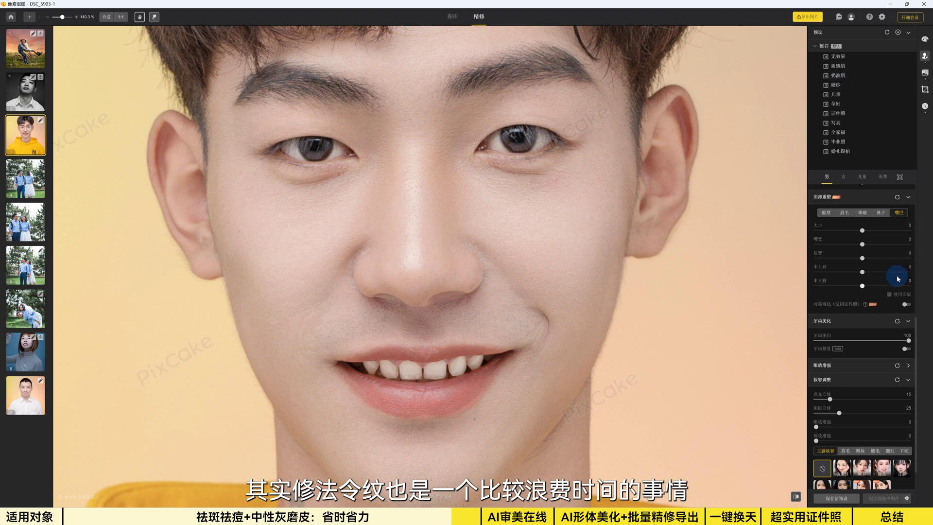
scroll(856, 297, down, 1)
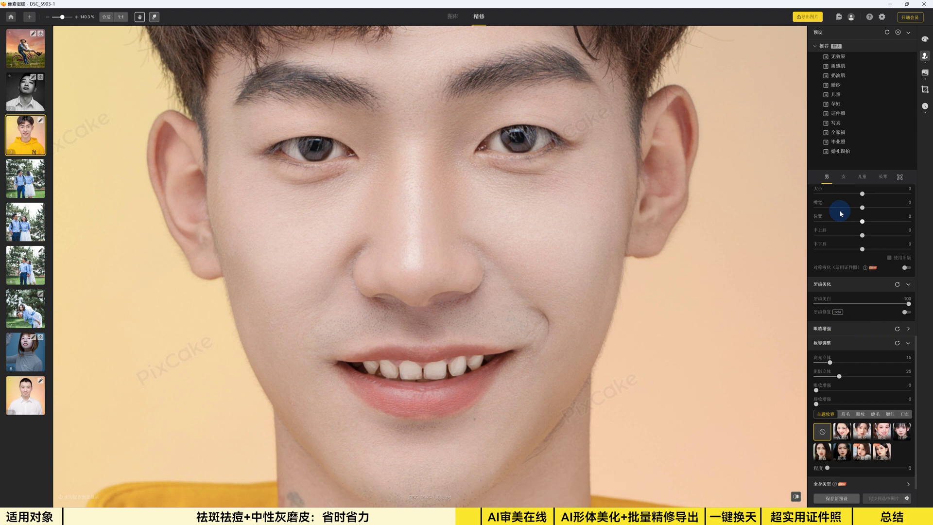
scroll(834, 238, up, 8)
drag(816, 290, 858, 290)
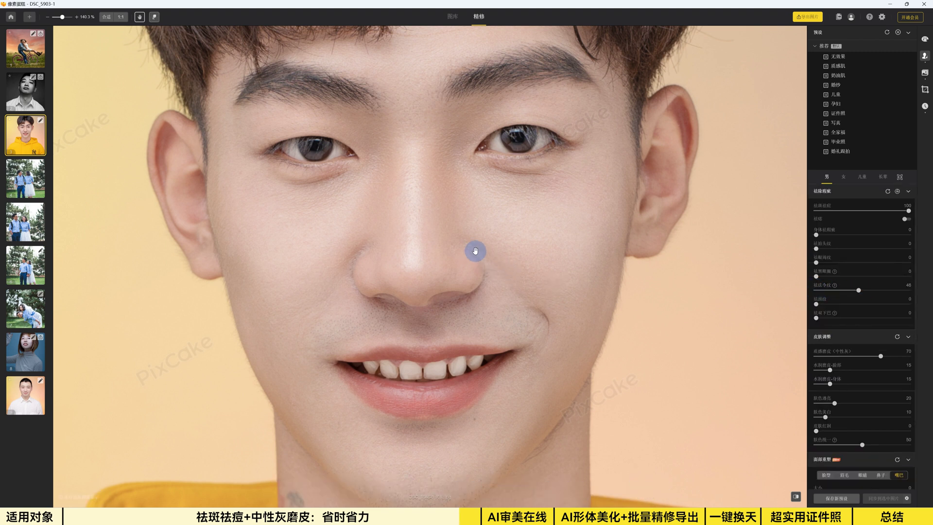
drag(854, 286, 879, 291)
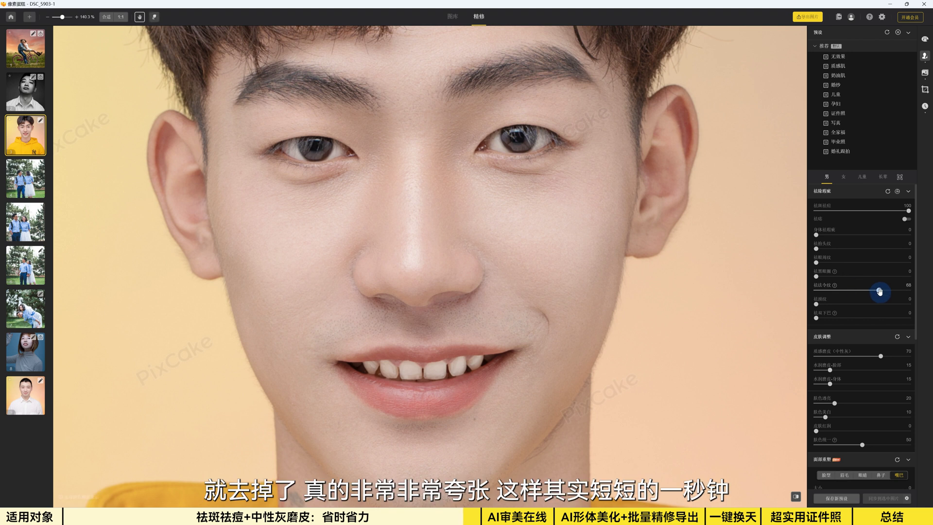
scroll(400, 262, down, 3)
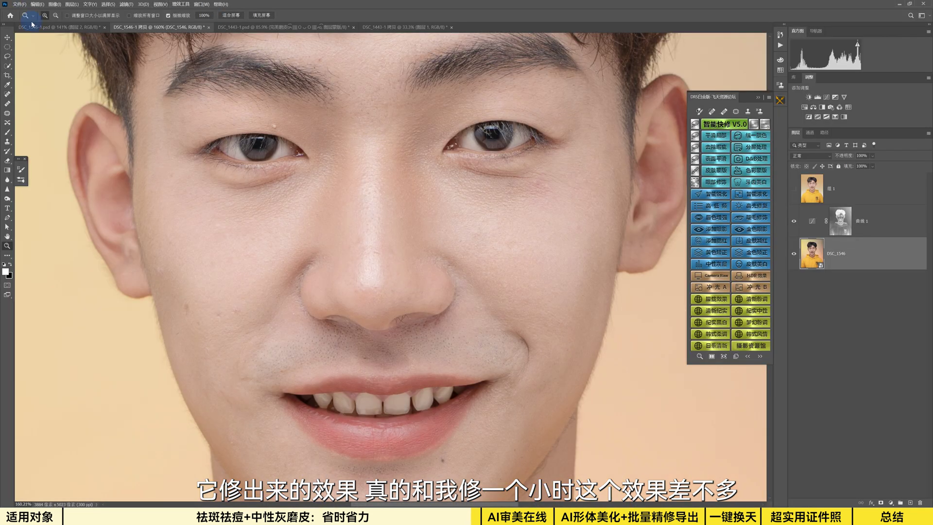
Compare the manually retouched DSC_1546-1.psd in Photoshop with the 像素蛋糕 version, examining the face up close.
click(33, 27)
drag(455, 234, 455, 234)
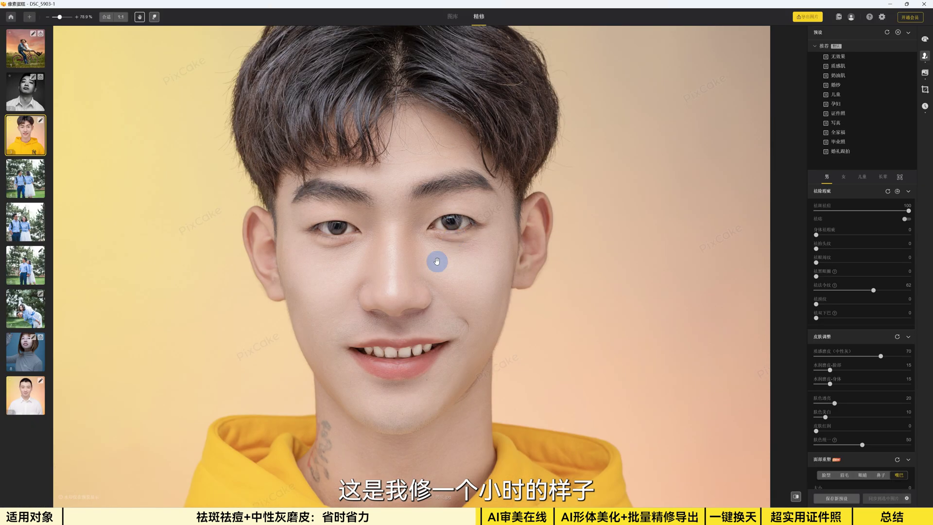
scroll(434, 292, up, 5)
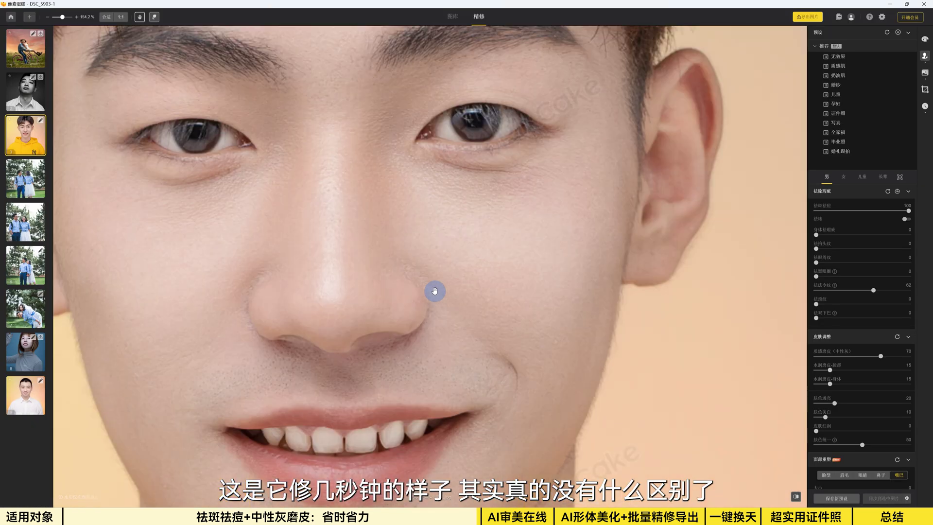
scroll(459, 248, up, 2)
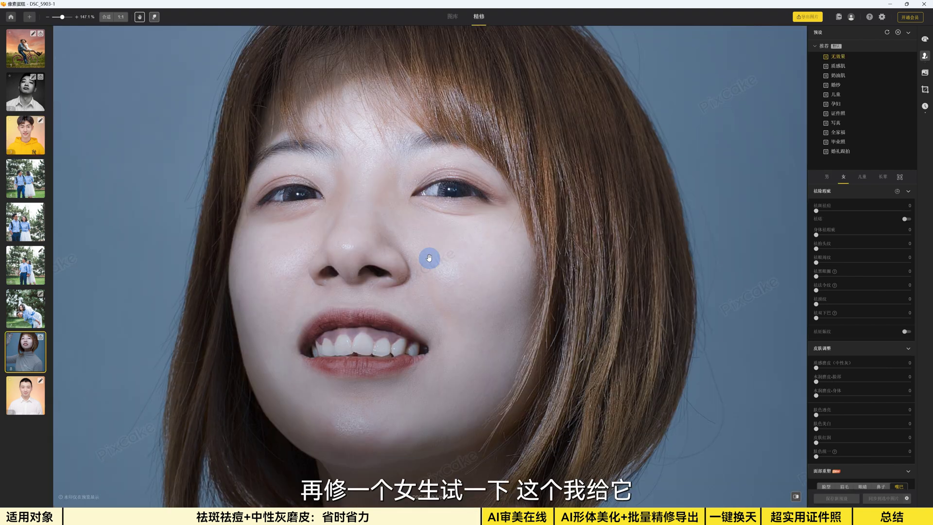
Apply the 写真 preset to the portrait of the woman in the grey turtleneck against the blue background.
scroll(429, 258, down, 5)
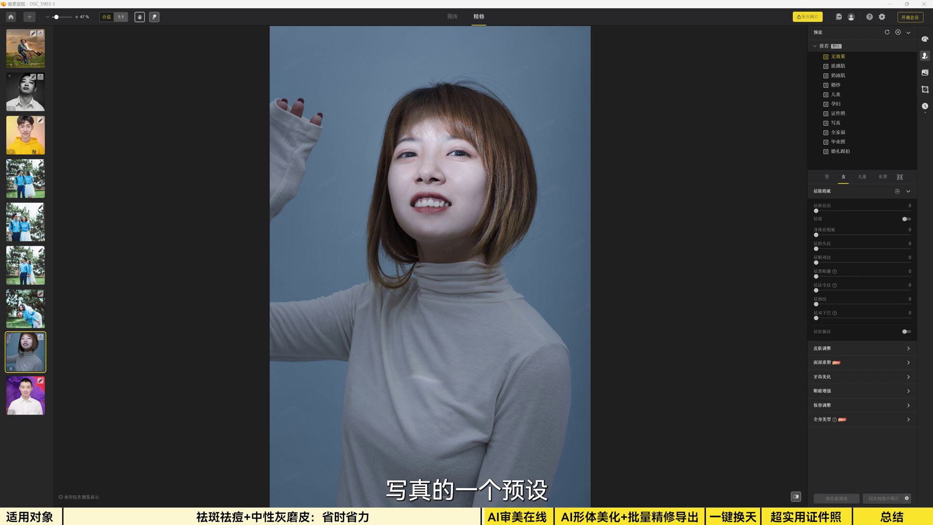
click(836, 123)
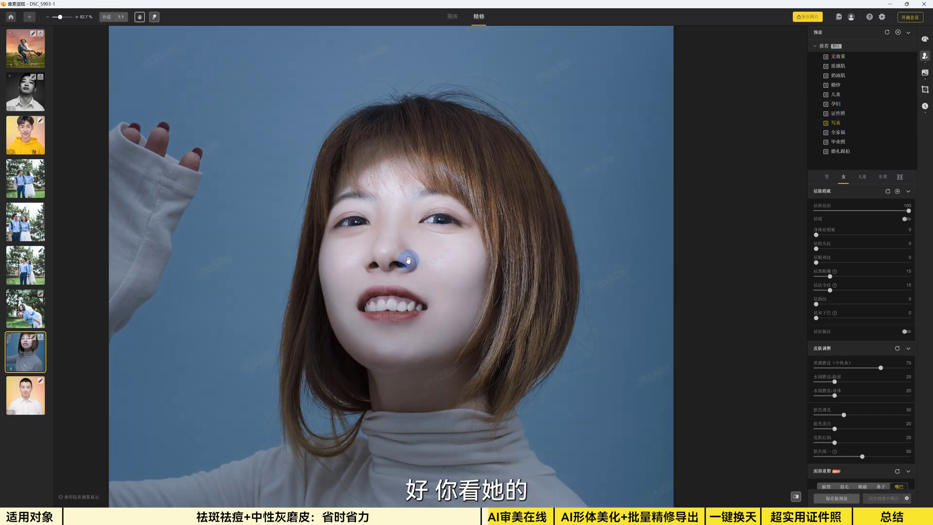
Examine the woman's pores, skin texture and highlights up close and overall, comparing her face before and after retouching.
scroll(408, 260, up, 5)
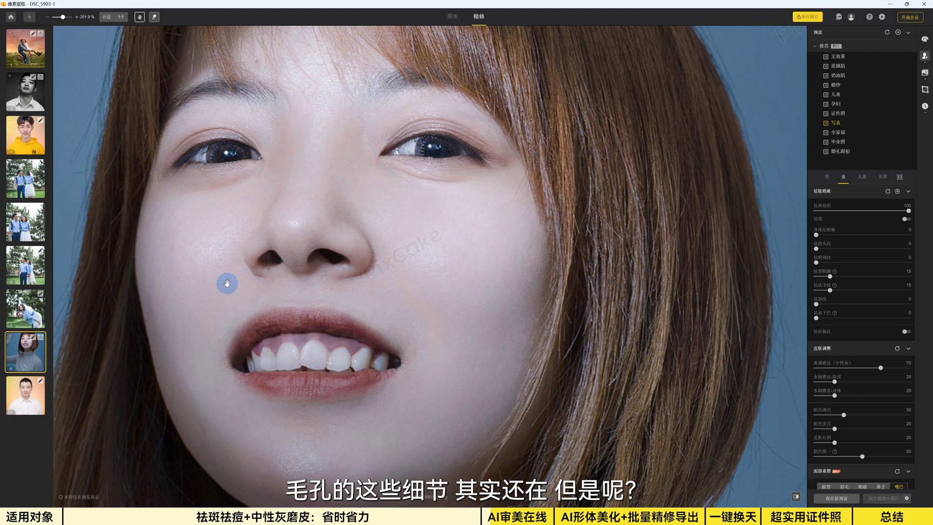
scroll(348, 251, down, 6)
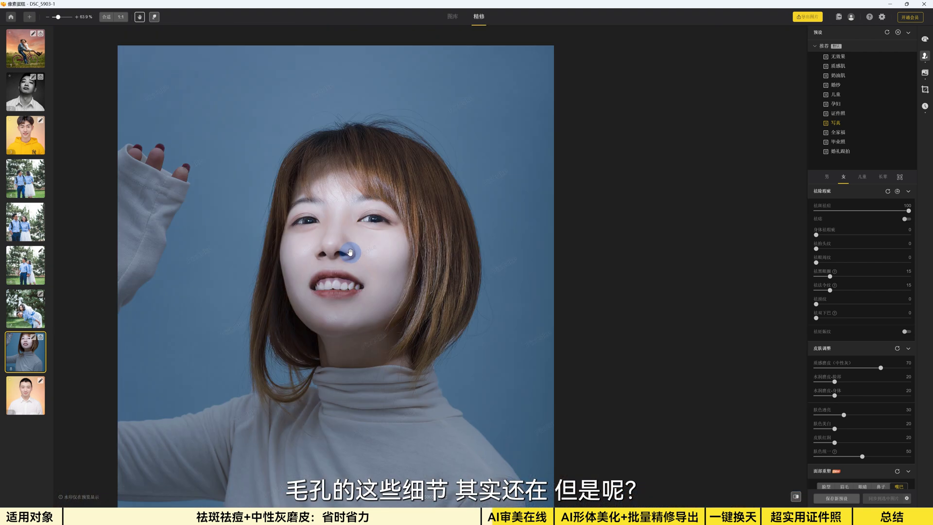
scroll(350, 252, down, 2)
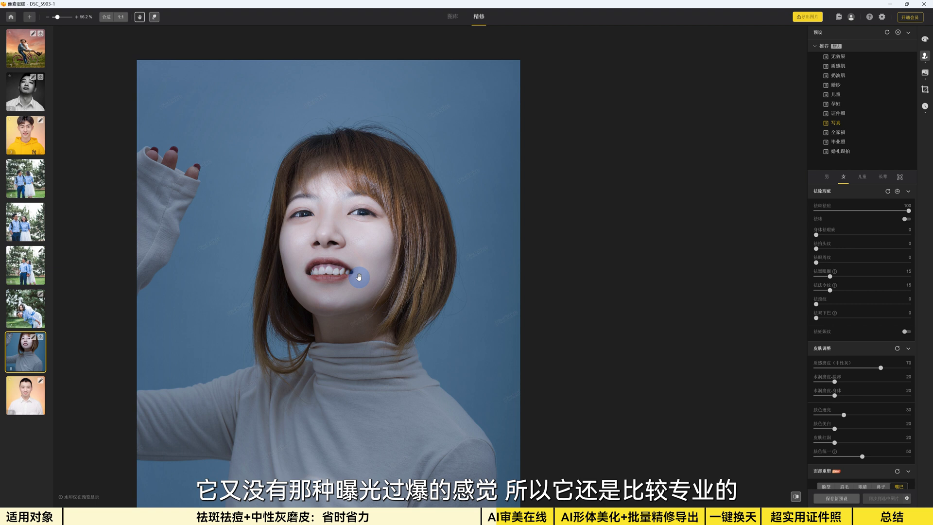
scroll(342, 222, up, 5)
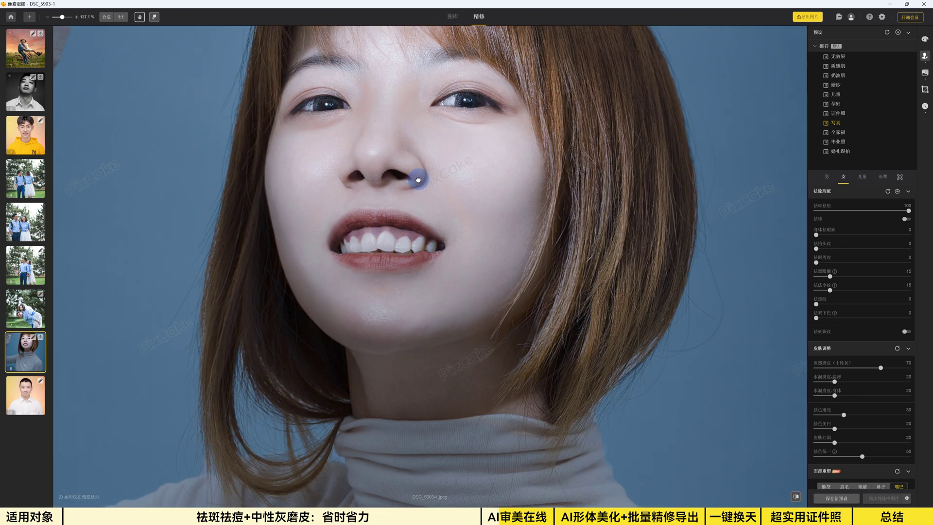
click(418, 180)
click(418, 179)
click(417, 179)
click(418, 180)
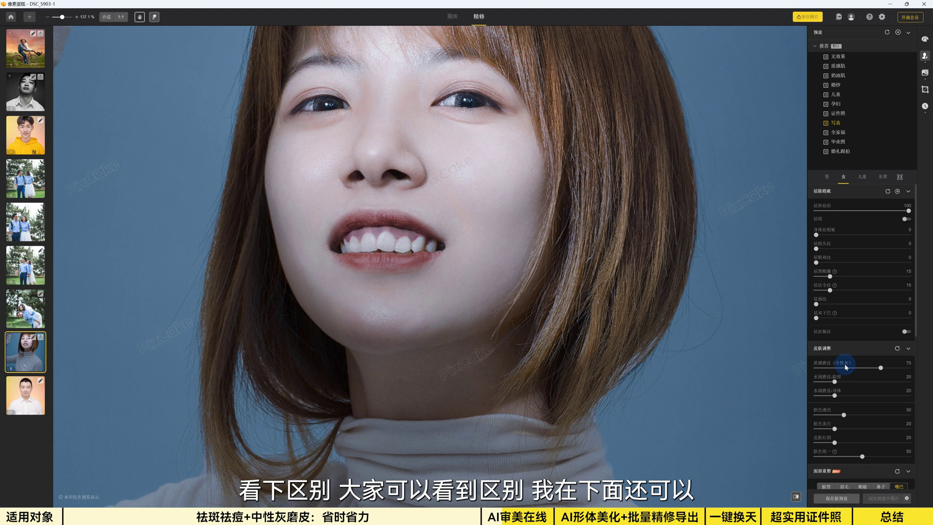
Set 牙齿美白 to 100 and enable 牙齿修复 under 牙齿美化 for the woman's teeth.
drag(916, 229, 898, 376)
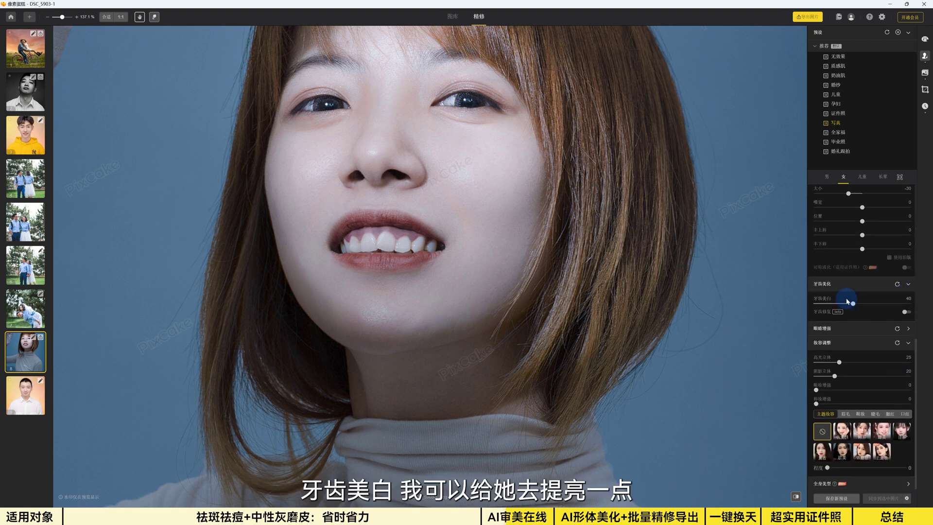
drag(852, 302, 923, 306)
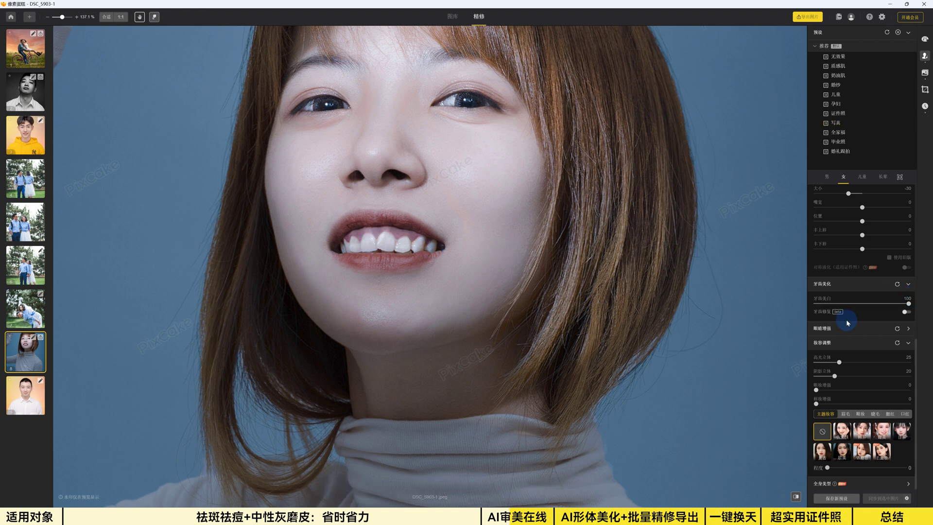
click(905, 312)
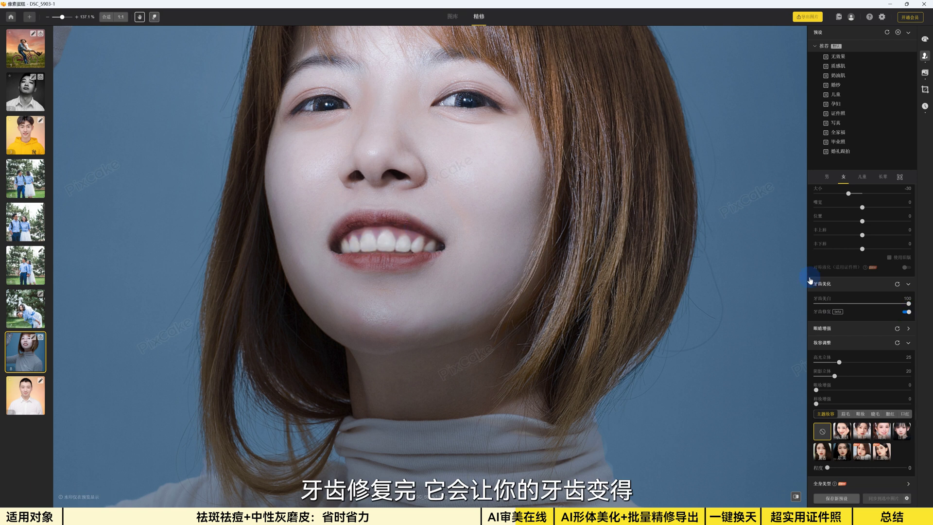
drag(908, 302, 928, 308)
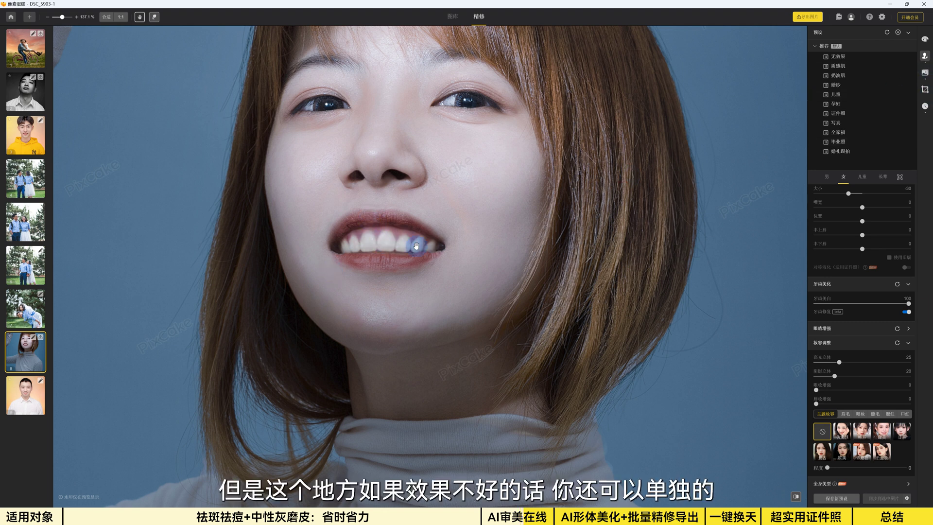
click(907, 312)
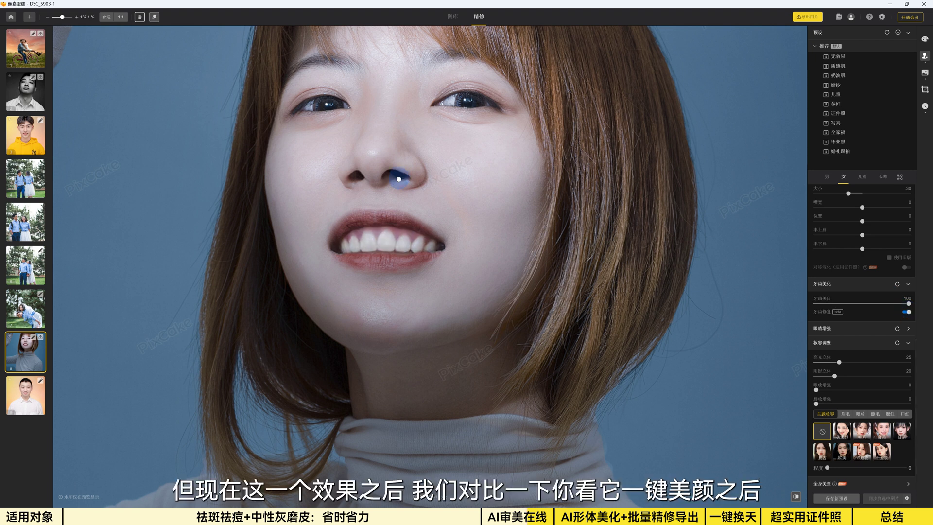
Compare the woman's whole portrait before and after retouching, switching repeatedly between the original and the edited version.
scroll(375, 160, down, 5)
scroll(378, 232, down, 3)
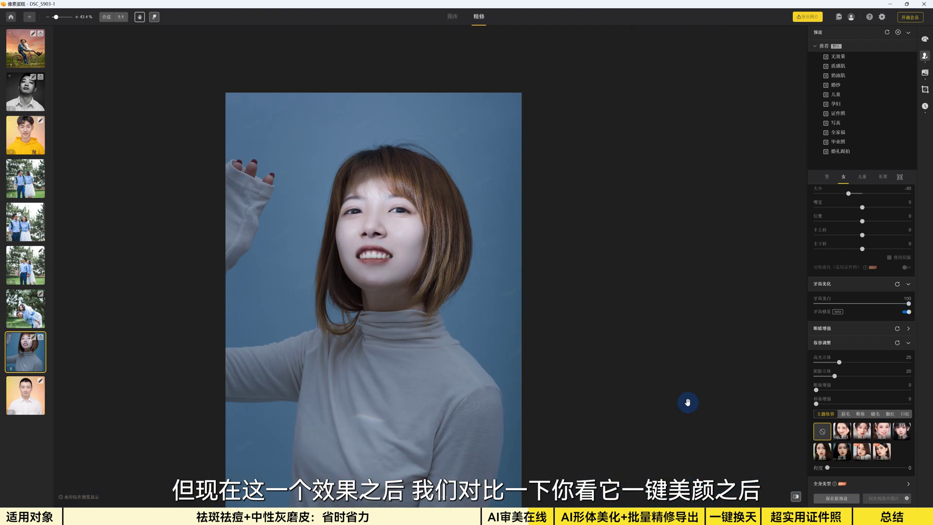
click(795, 497)
click(796, 496)
click(795, 496)
click(795, 496)
click(795, 496)
click(796, 496)
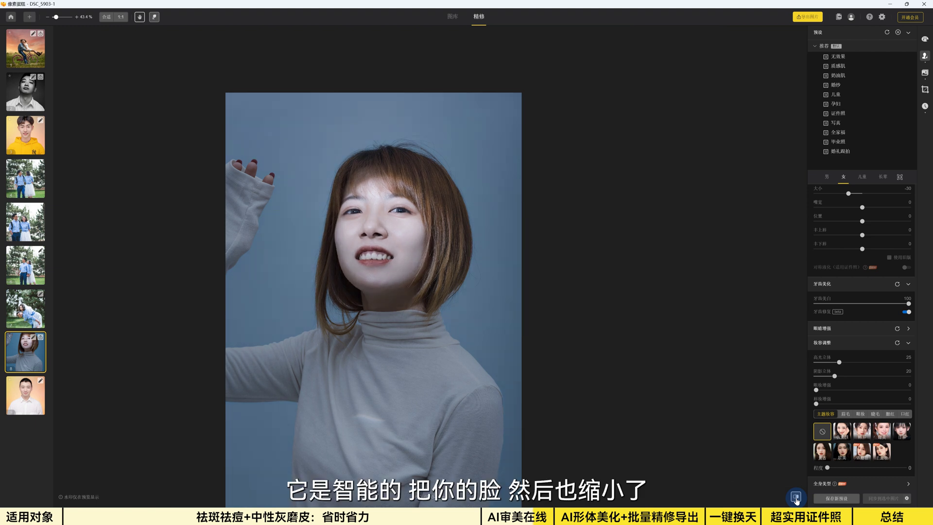
click(795, 500)
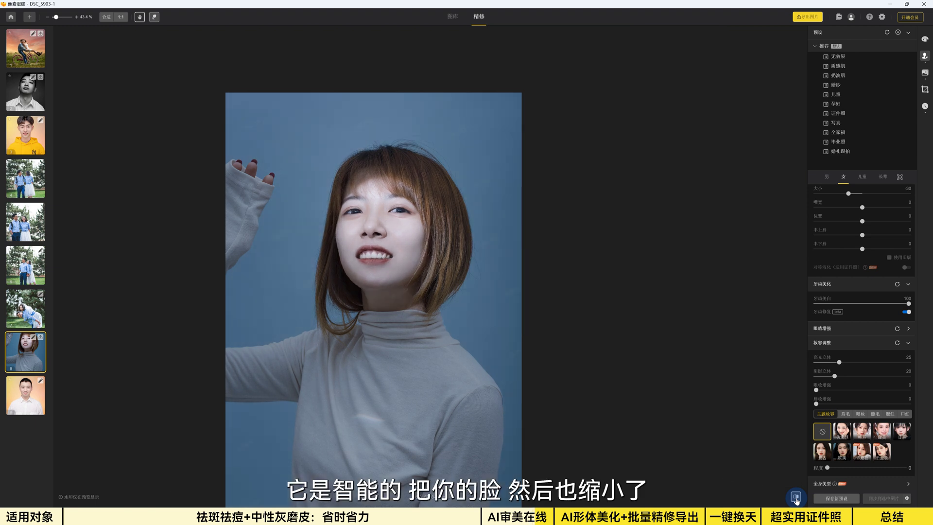
click(796, 499)
click(796, 500)
click(795, 499)
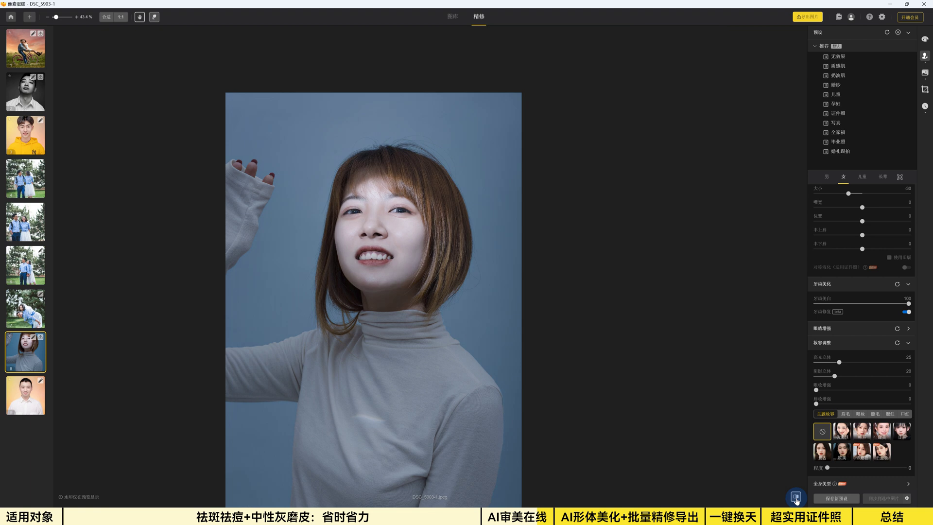
Switch the turtleneck portrait between original and retouched once more, and examine the woman's face and smile up close.
click(796, 499)
click(796, 500)
click(795, 499)
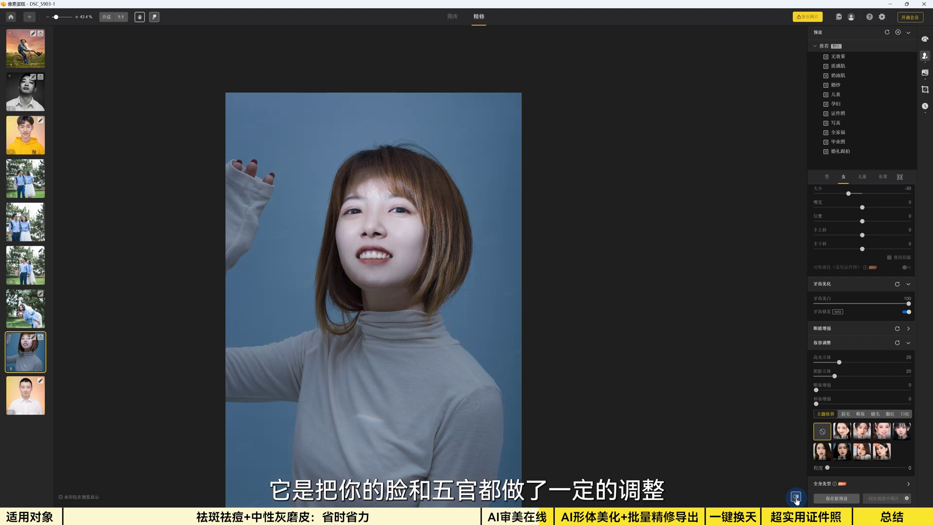
scroll(382, 207, up, 2)
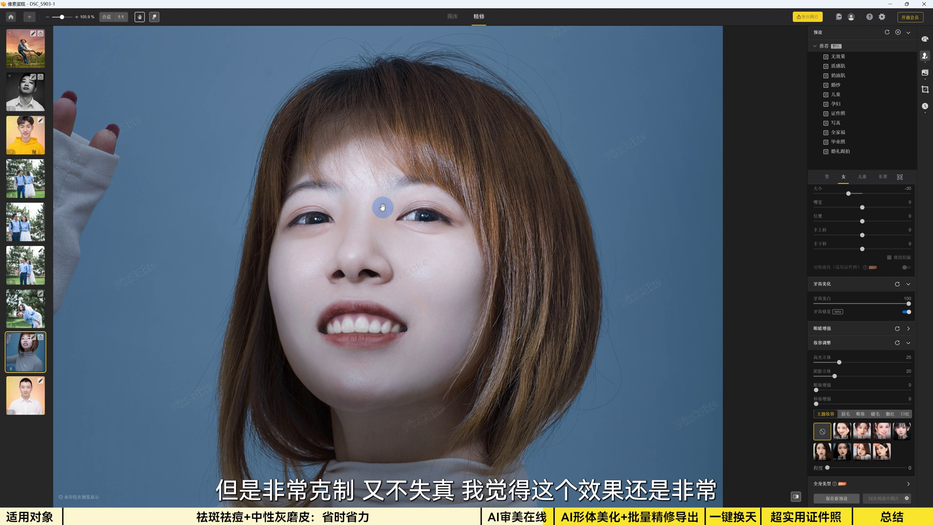
scroll(383, 208, down, 4)
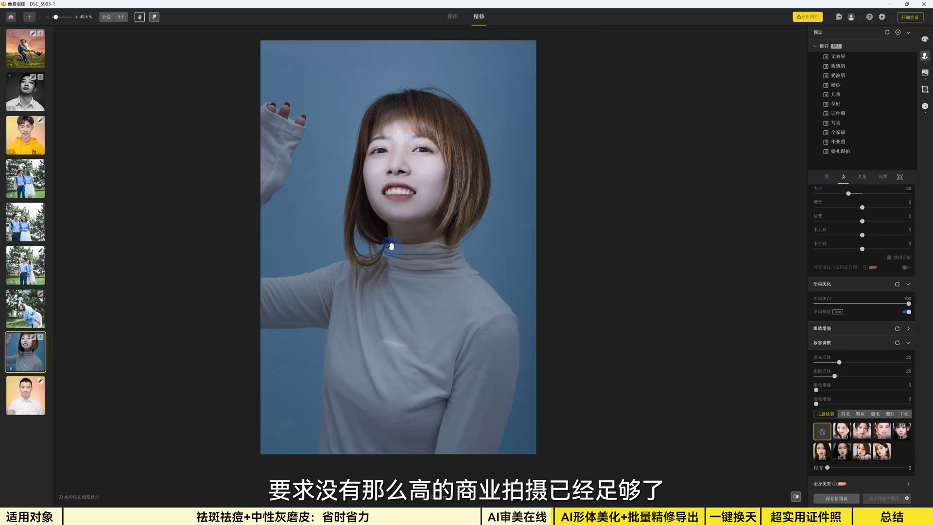
scroll(423, 152, up, 4)
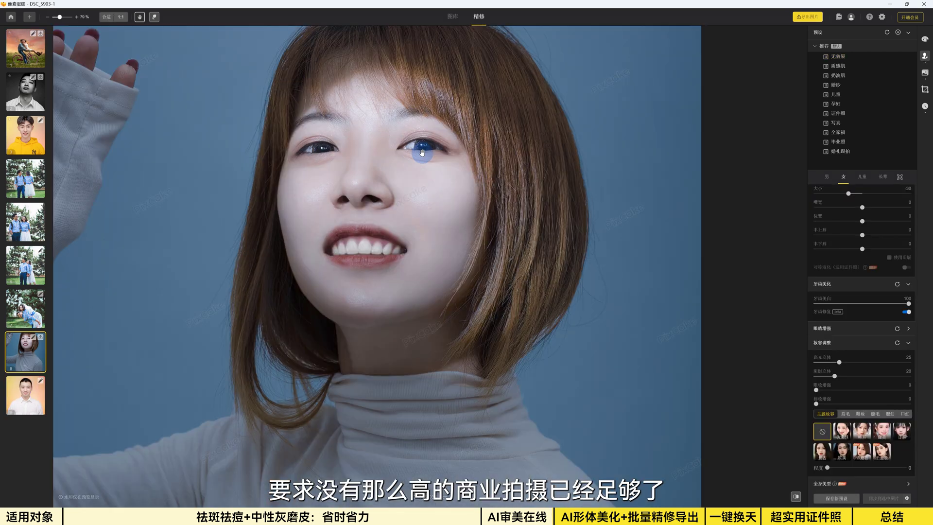
Apply the 儿童胶片写真 filter to the first outdoor photo of the couple in blue shirts beside the tree.
click(19, 178)
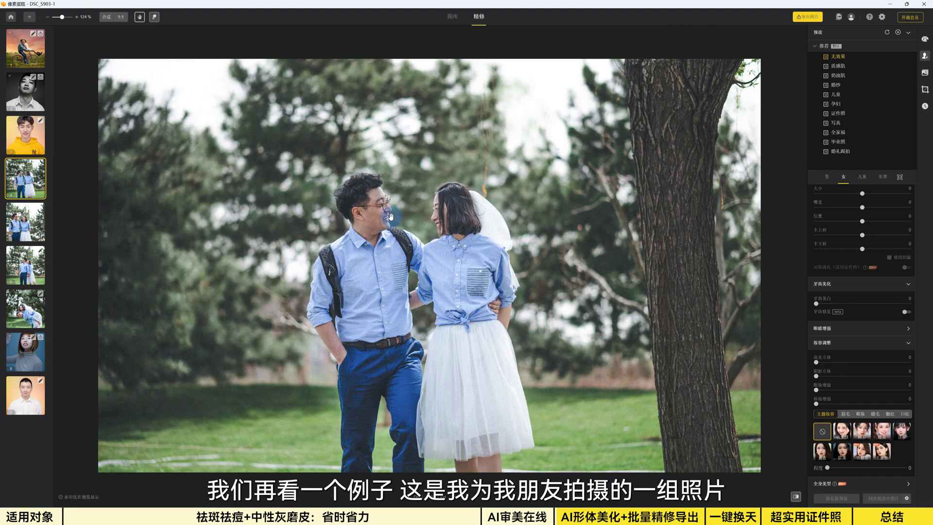
click(23, 178)
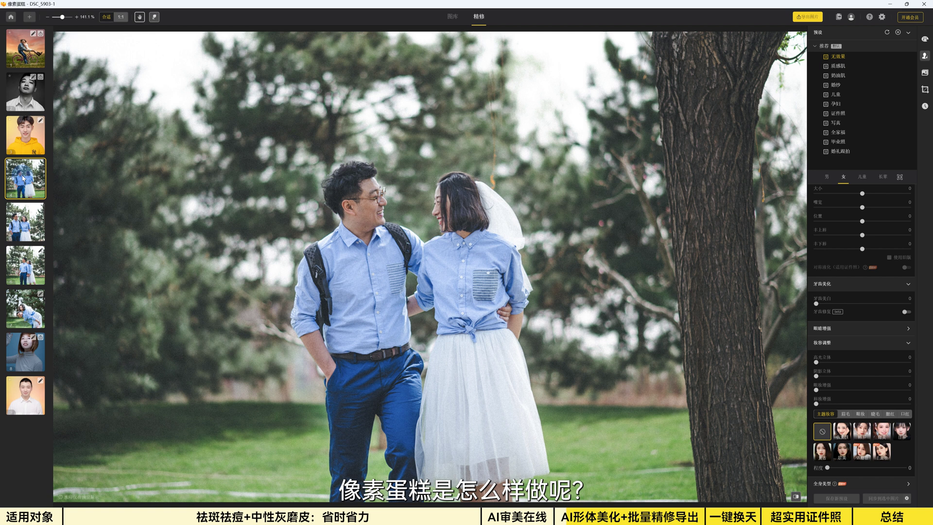
click(925, 71)
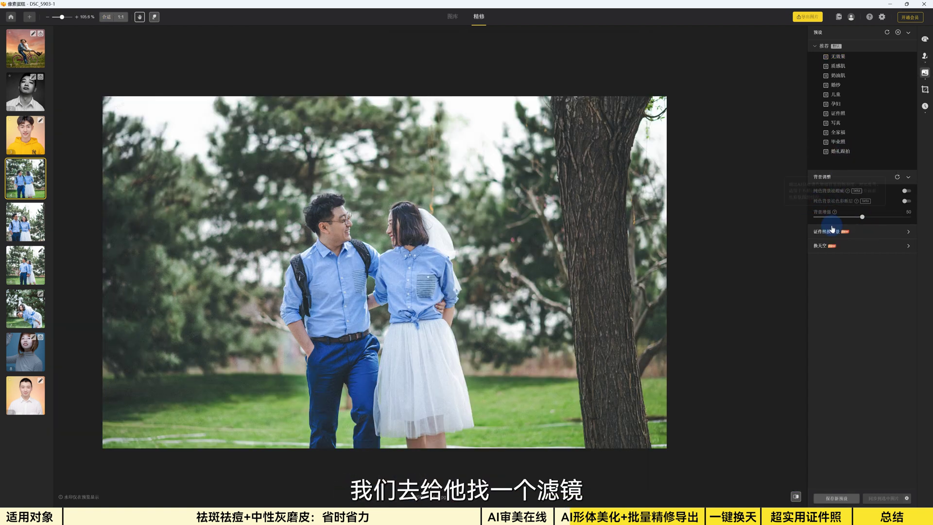
click(925, 58)
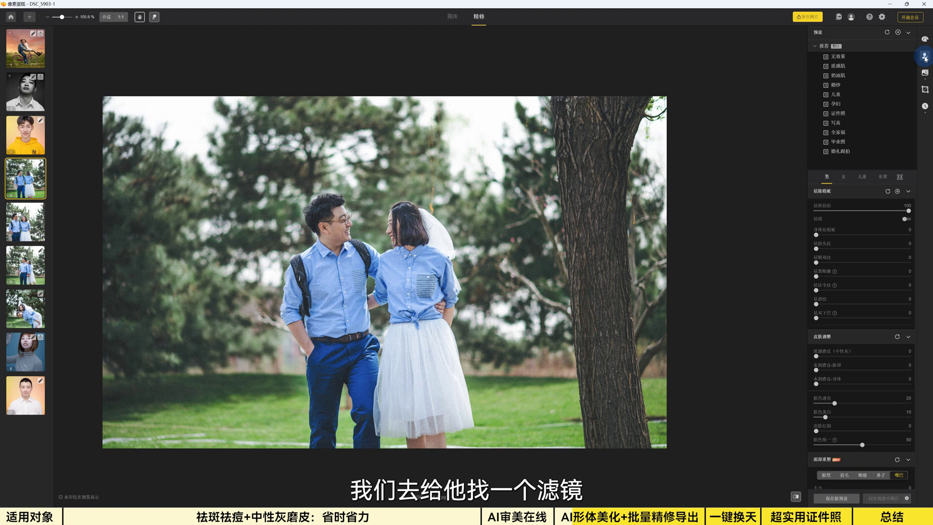
click(925, 39)
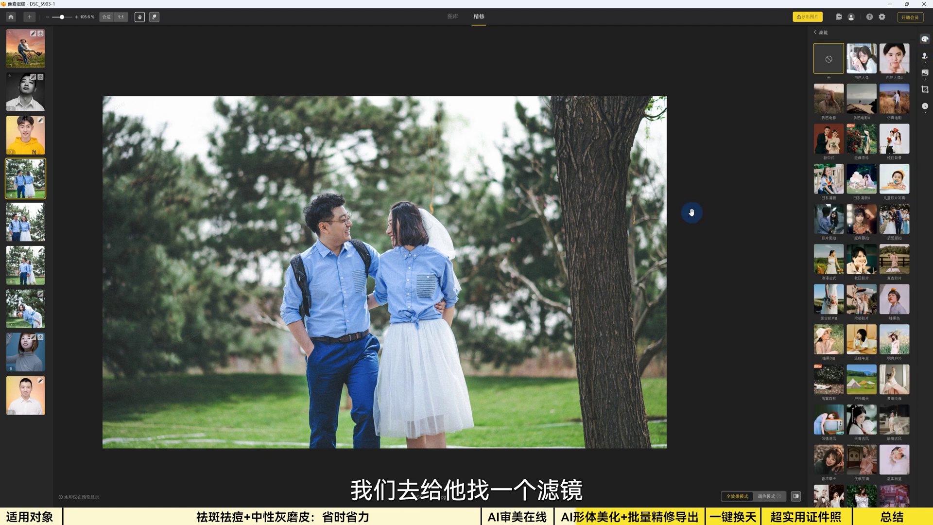
click(895, 188)
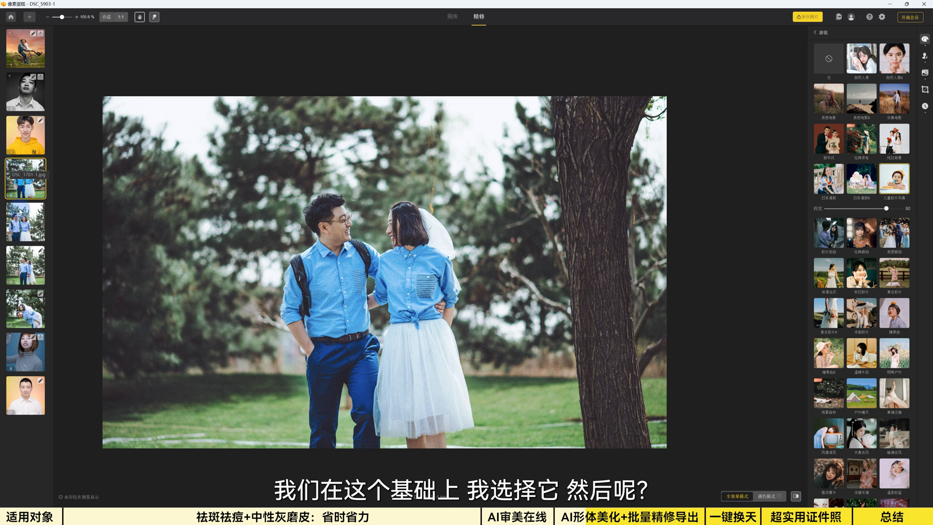
Synchronise the filtered couple photo's 色彩调节, 人像美化 and 图像美化 settings to the other three outdoor couple photos.
shift+click(35, 323)
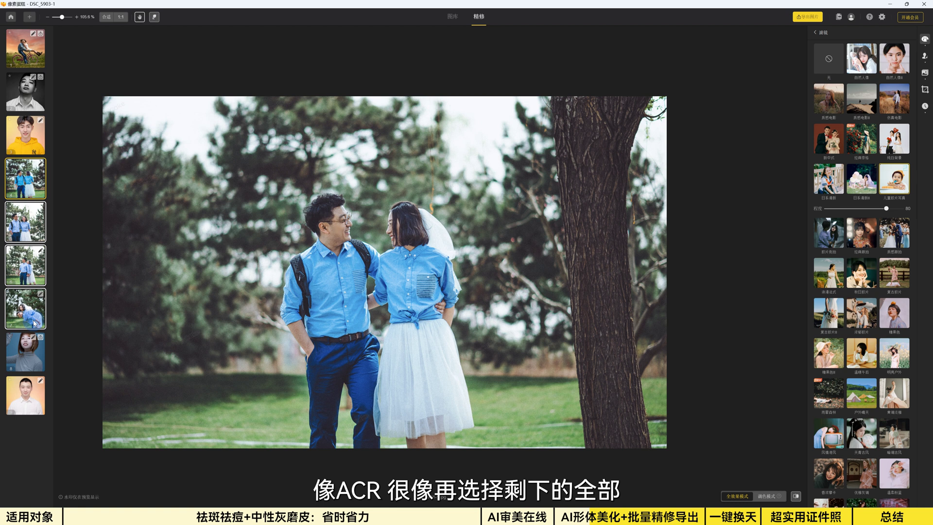
scroll(907, 453, down, 3)
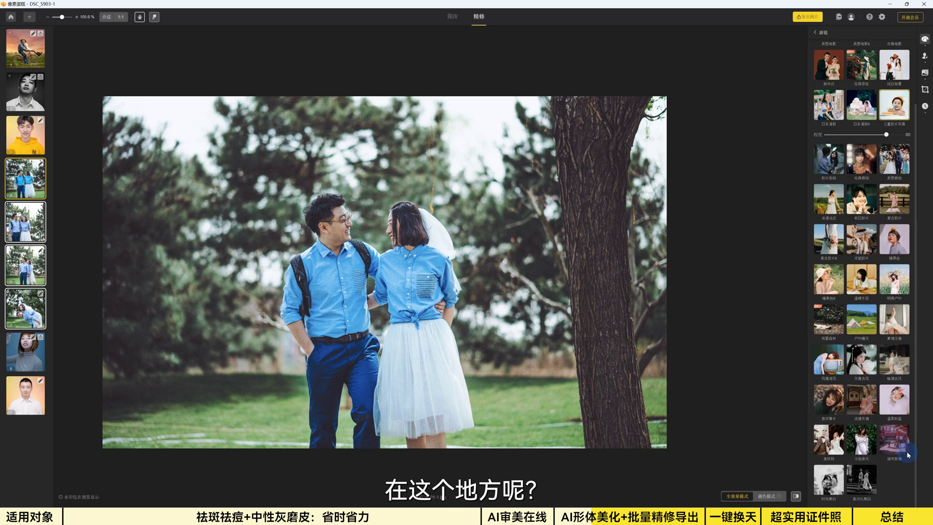
click(815, 32)
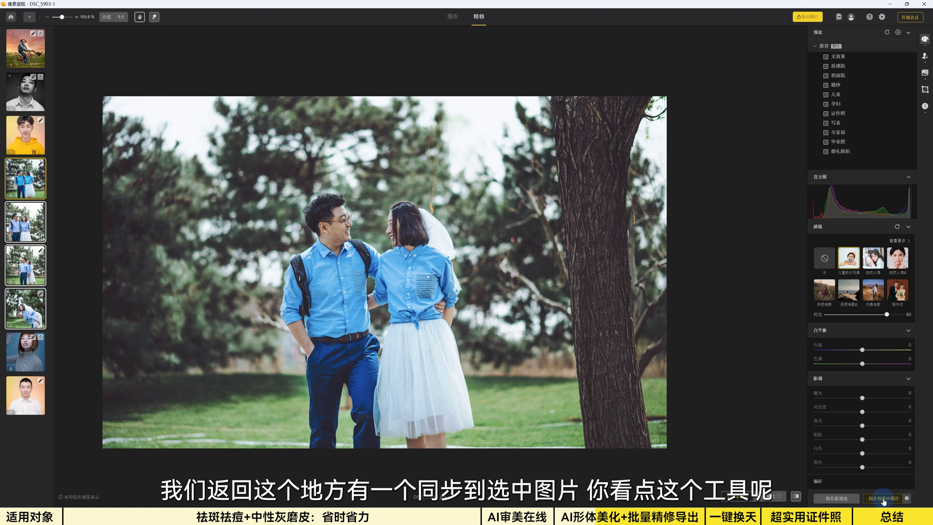
click(908, 499)
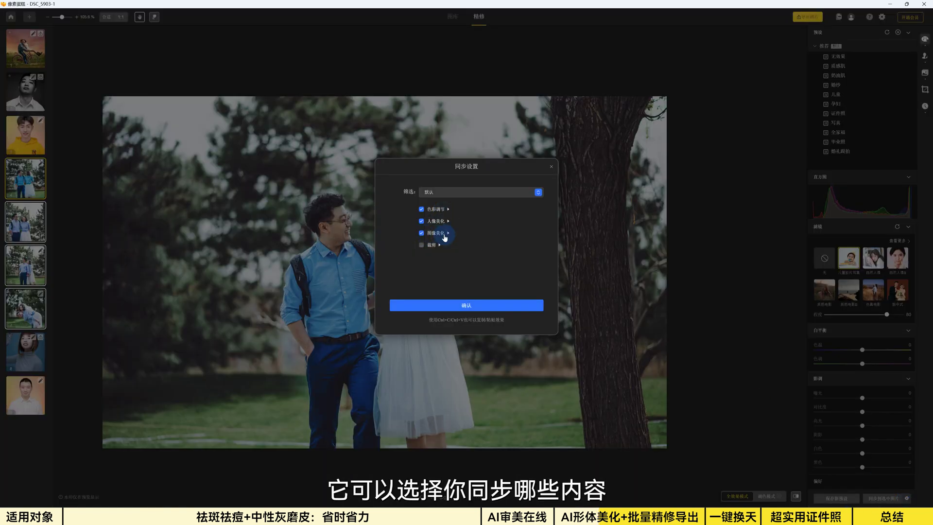
click(444, 236)
click(441, 226)
scroll(452, 228, down, 1)
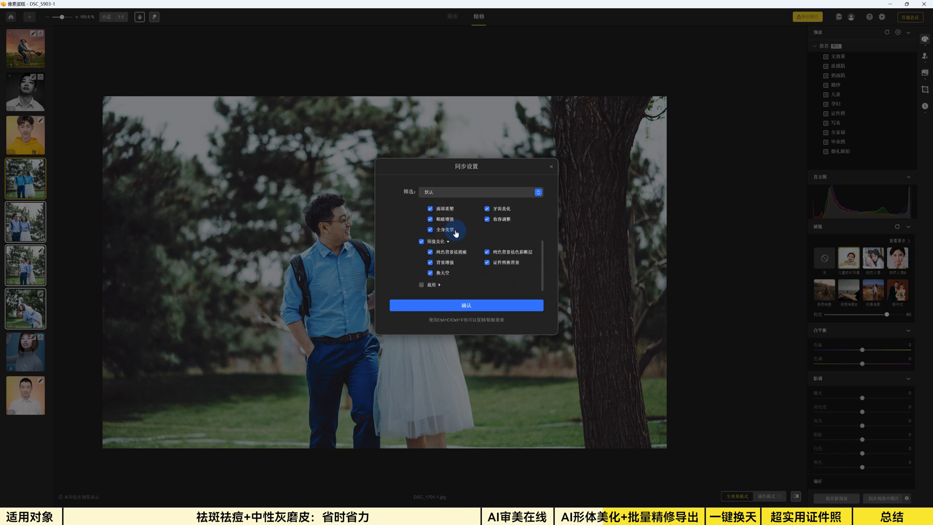
scroll(455, 234, up, 2)
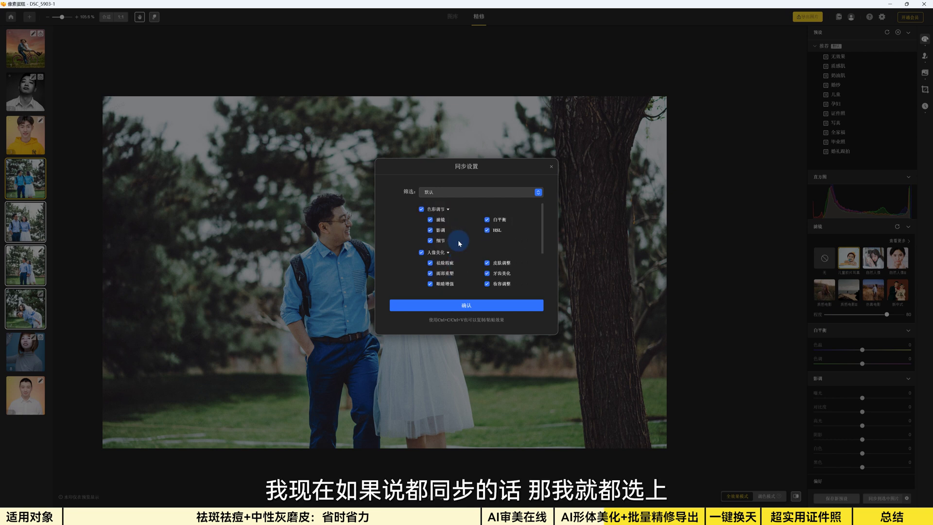
click(470, 306)
click(882, 498)
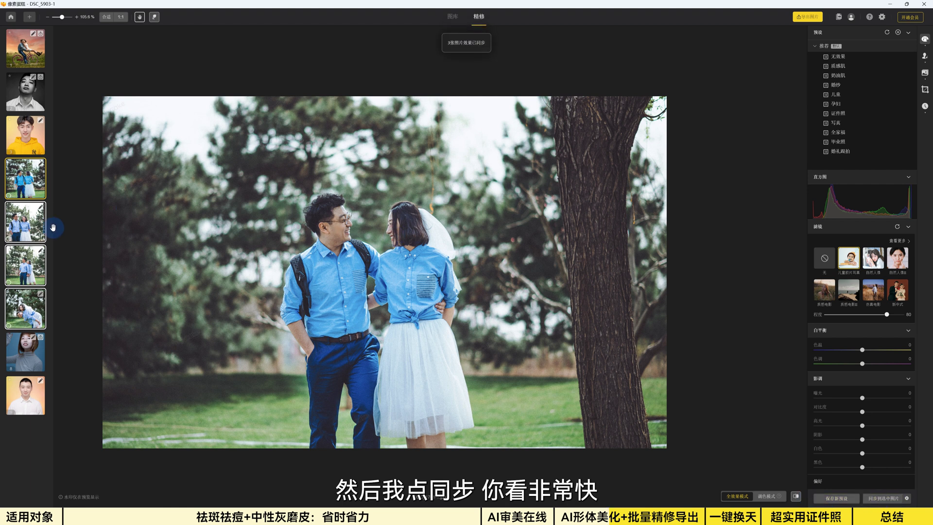
Check each of the three synchronised couple photos, comparing the original with the edited version.
click(28, 231)
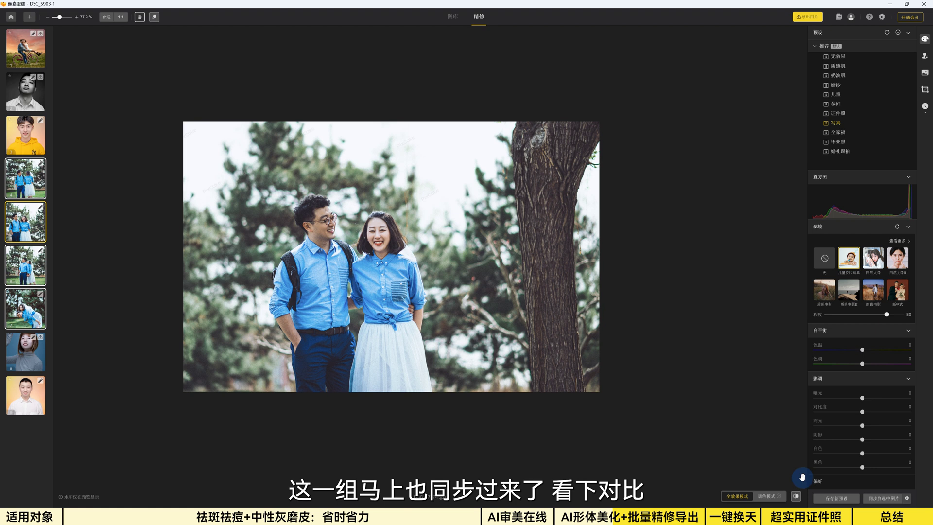
click(796, 495)
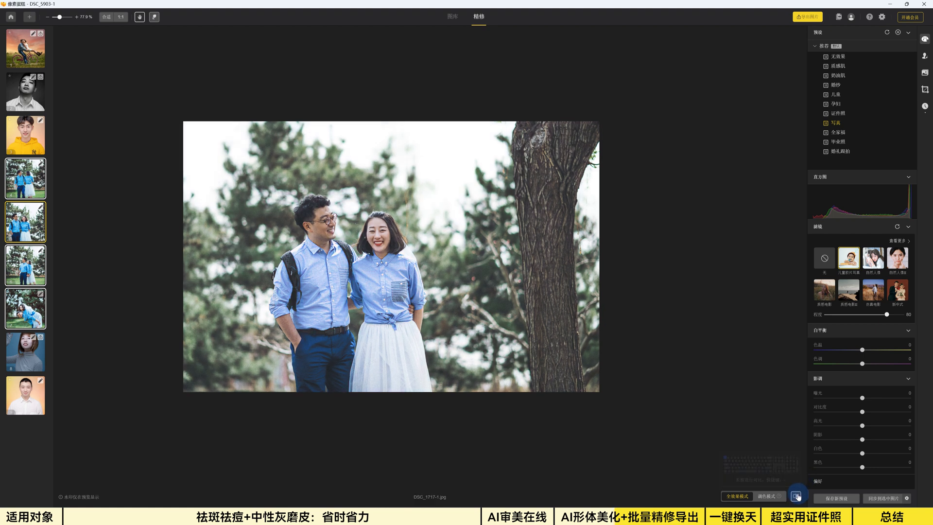
click(27, 264)
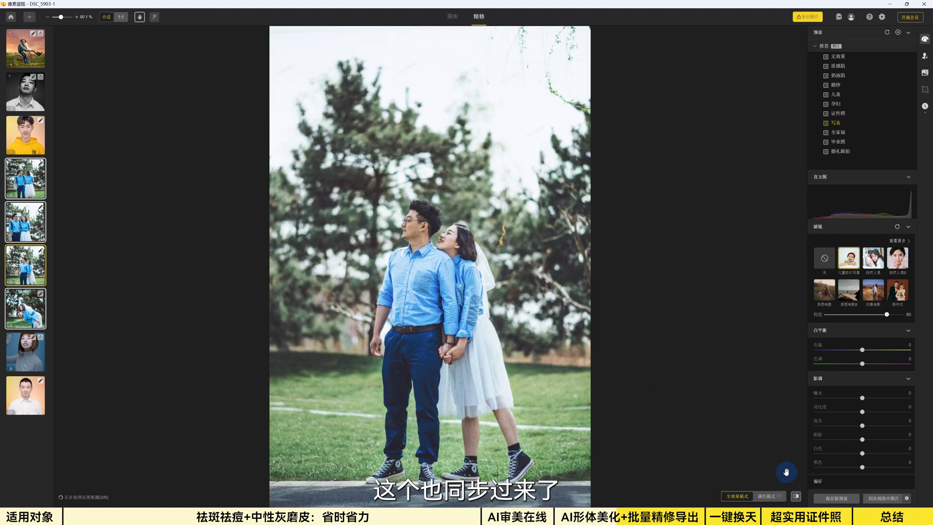
click(796, 495)
click(795, 497)
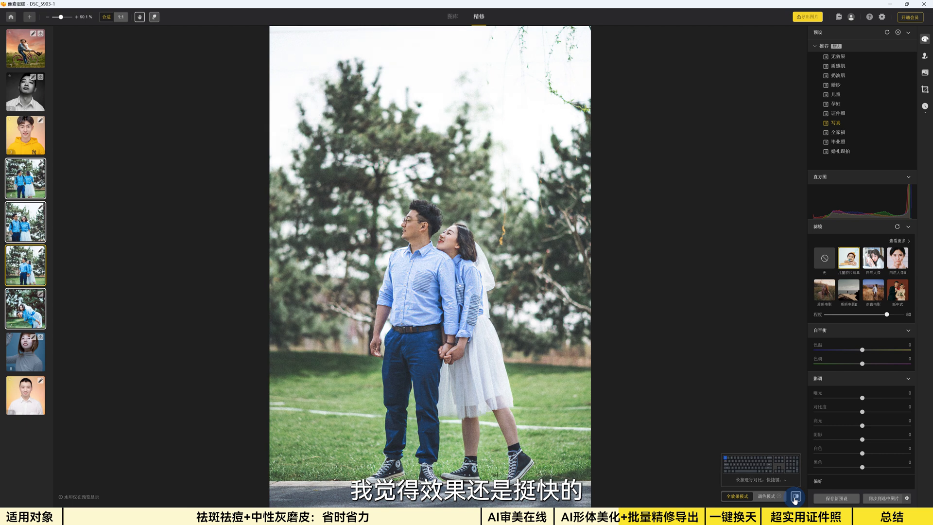
click(796, 496)
click(795, 497)
click(795, 496)
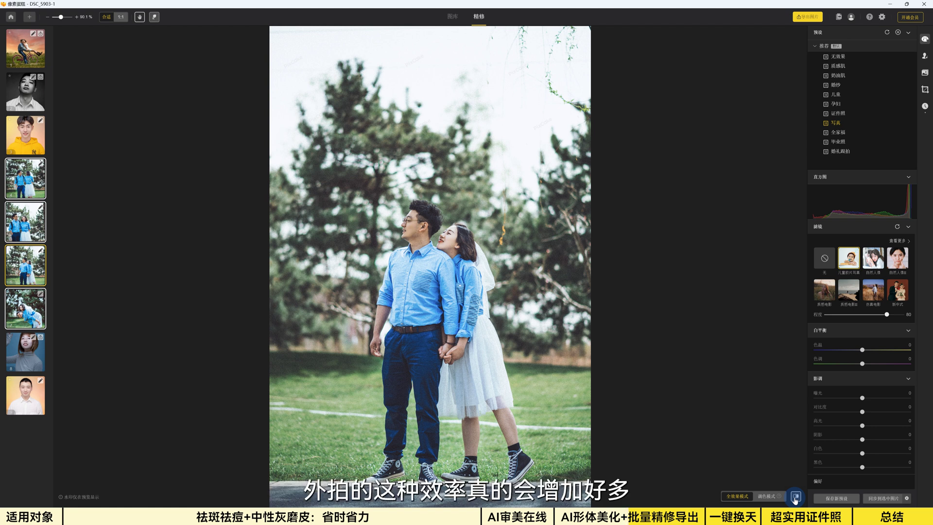
click(27, 309)
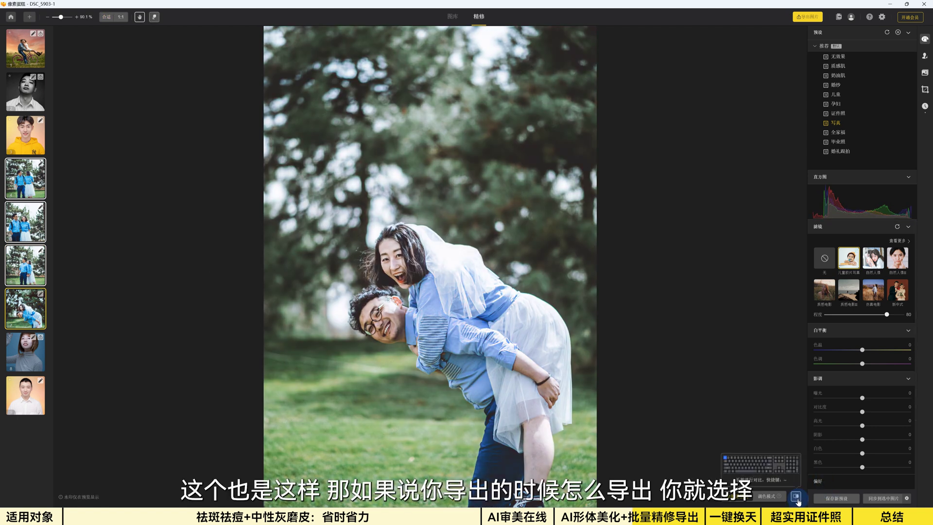
Review the export settings for the four couple photos with 新建项目文件夹存储 enabled and the advanced options shown, and cancel the export.
click(34, 197)
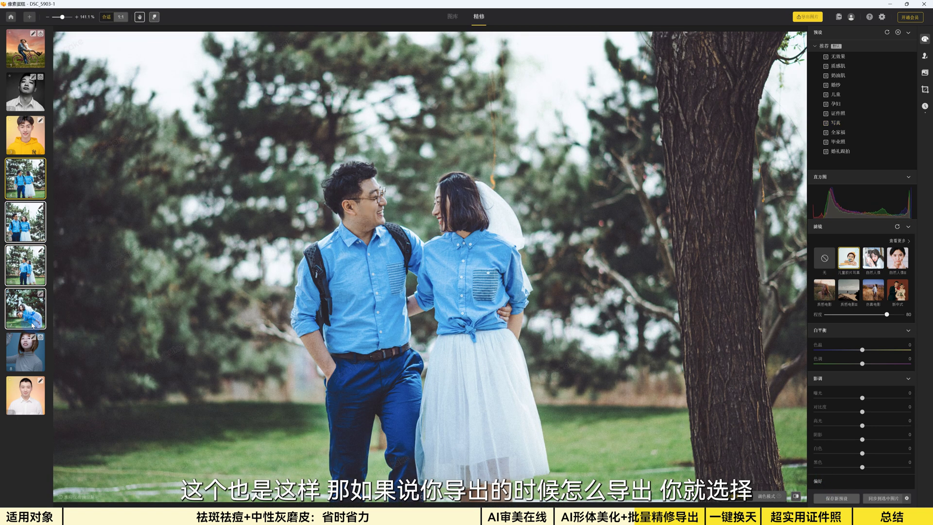
click(808, 16)
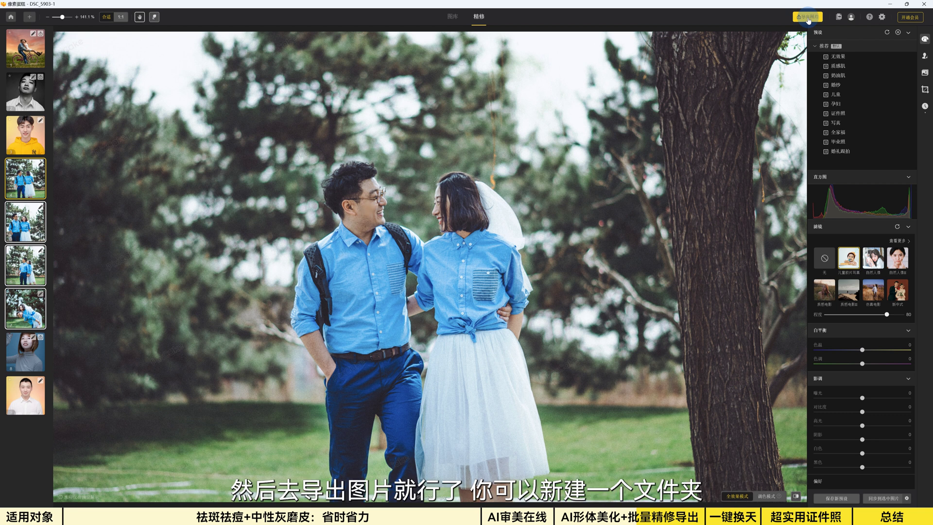
click(431, 204)
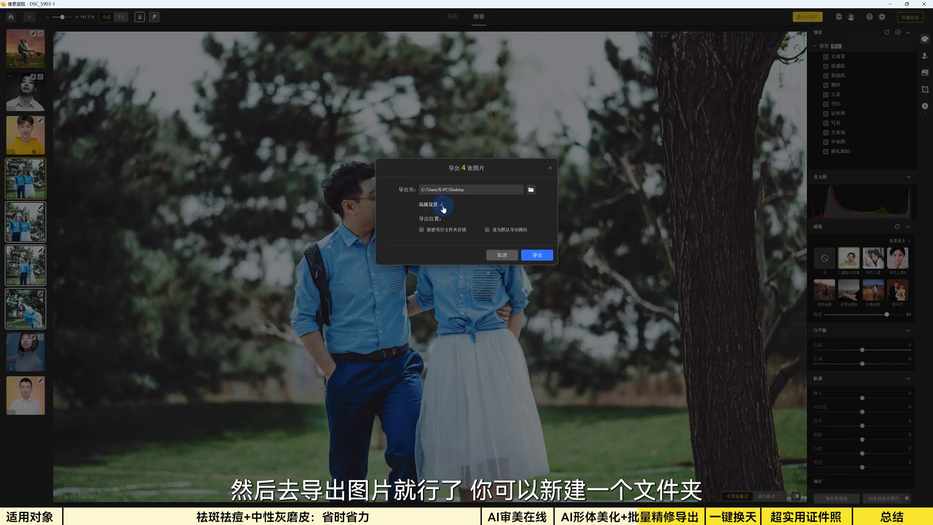
click(439, 232)
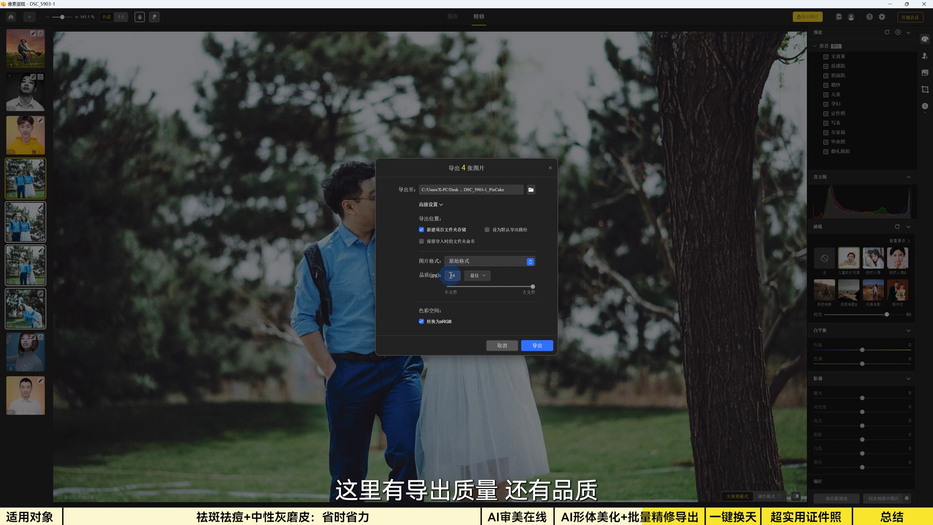
click(474, 277)
click(457, 278)
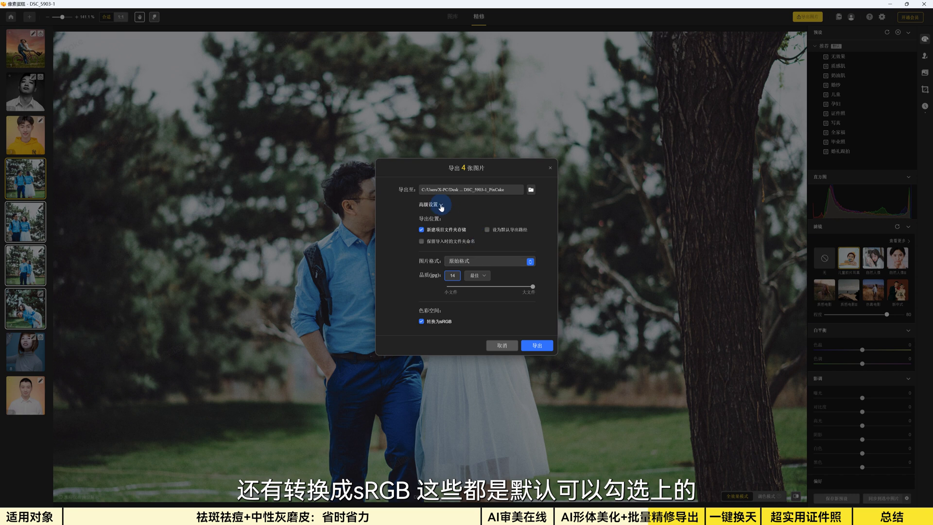
click(508, 344)
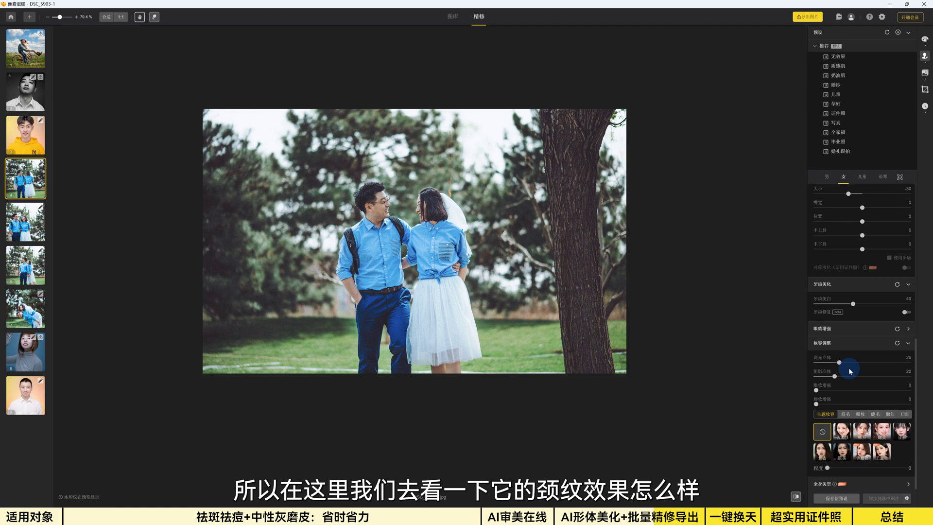
Under 全身美型, set AI塑形 to 67 for the man and 41 for the woman in the first couple photo.
click(845, 359)
click(841, 362)
click(830, 397)
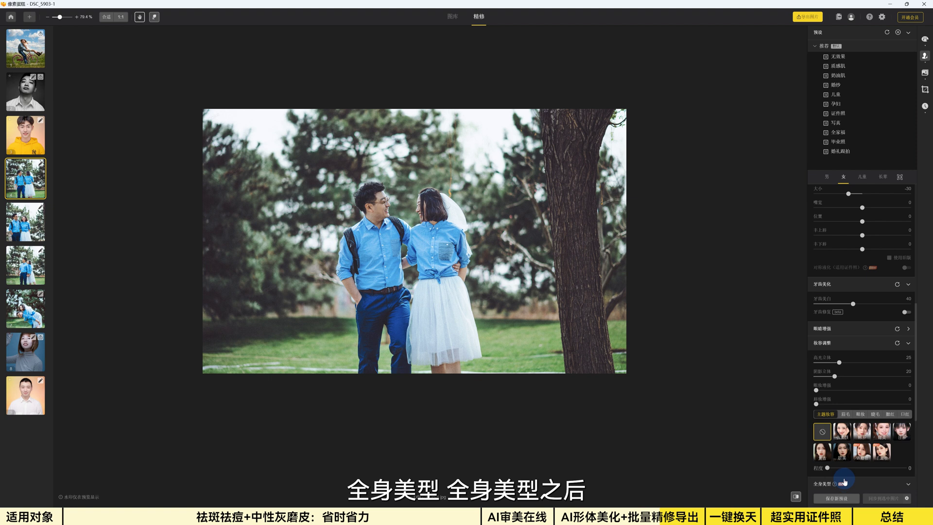
click(868, 482)
scroll(867, 477, down, 5)
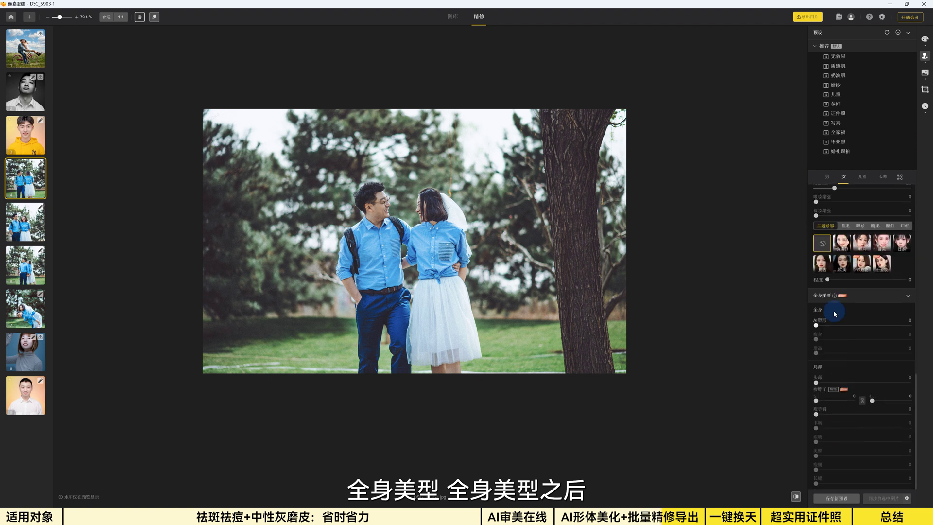
click(827, 178)
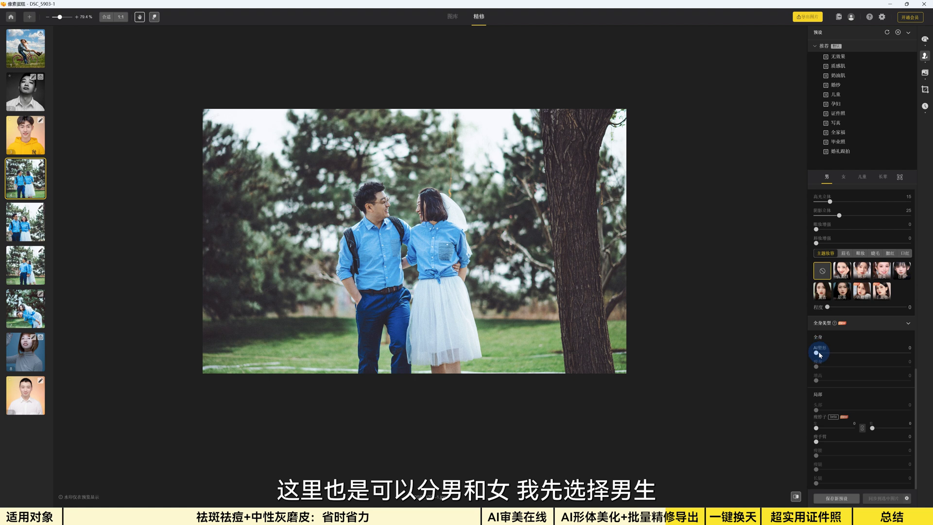
drag(820, 354, 878, 362)
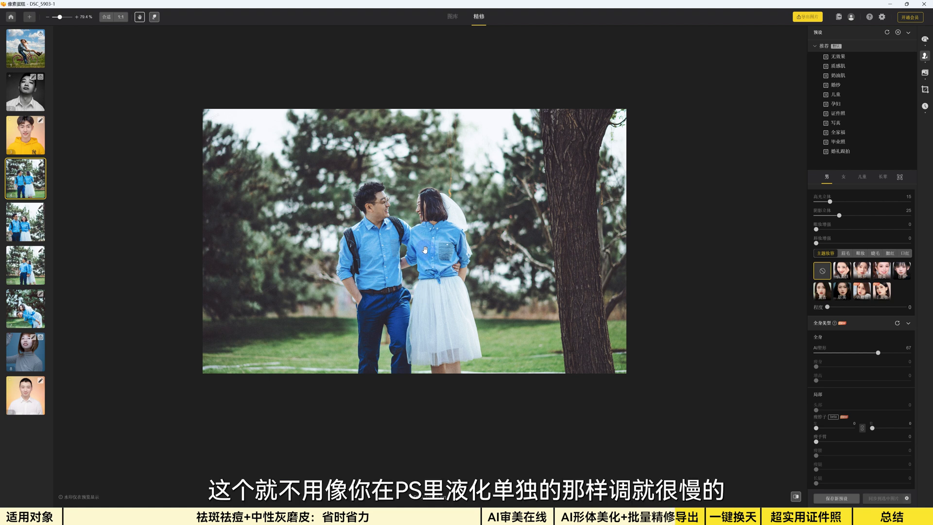
click(843, 179)
drag(816, 324, 855, 323)
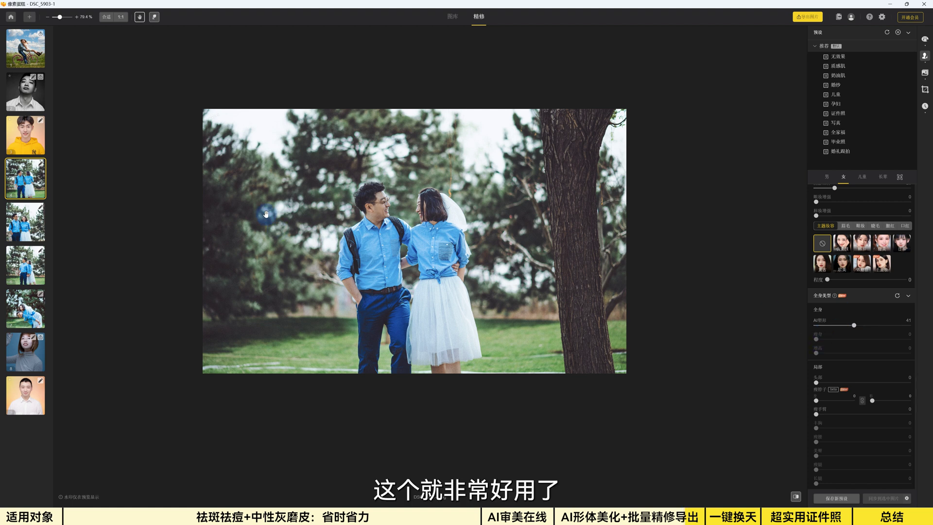
Liquify the outlines of the woman's veil, arm and white skirt in the first outdoor couple photo.
click(154, 18)
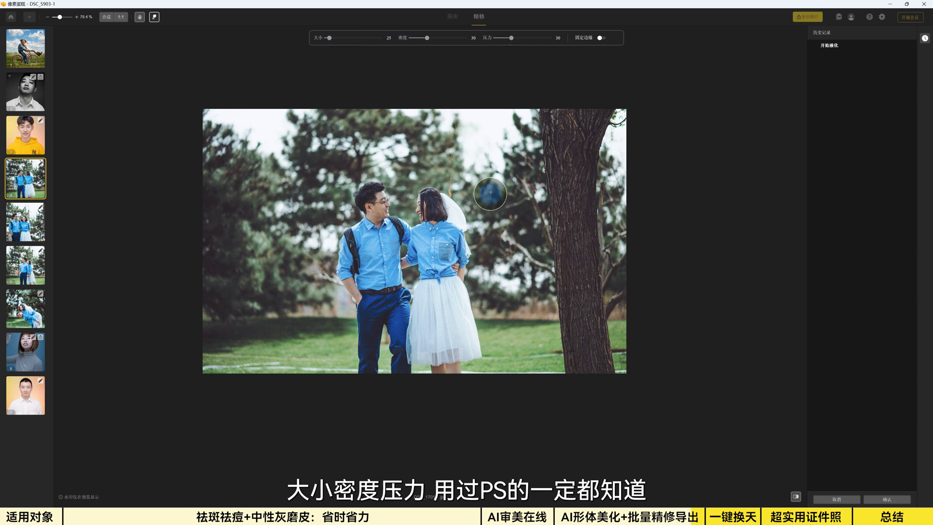
drag(465, 210, 439, 206)
scroll(456, 206, up, 6)
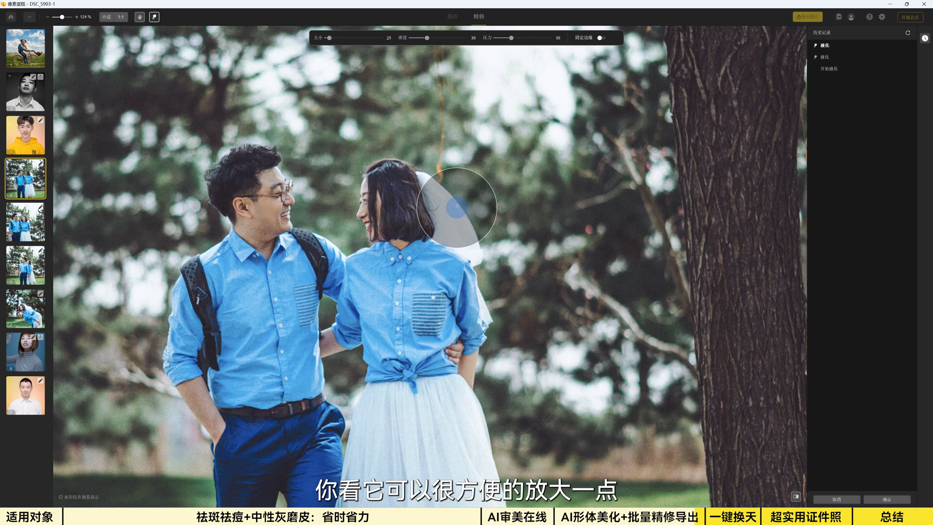
mouse_move(478, 242)
mouse_down()
mouse_move(501, 270)
mouse_move(485, 317)
mouse_move(505, 368)
mouse_move(530, 399)
mouse_move(518, 277)
mouse_move(483, 343)
mouse_up()
mouse_move(505, 298)
mouse_down()
mouse_move(505, 278)
mouse_move(520, 282)
mouse_move(481, 305)
mouse_up()
scroll(505, 278, down, 2)
scroll(539, 291, down, 3)
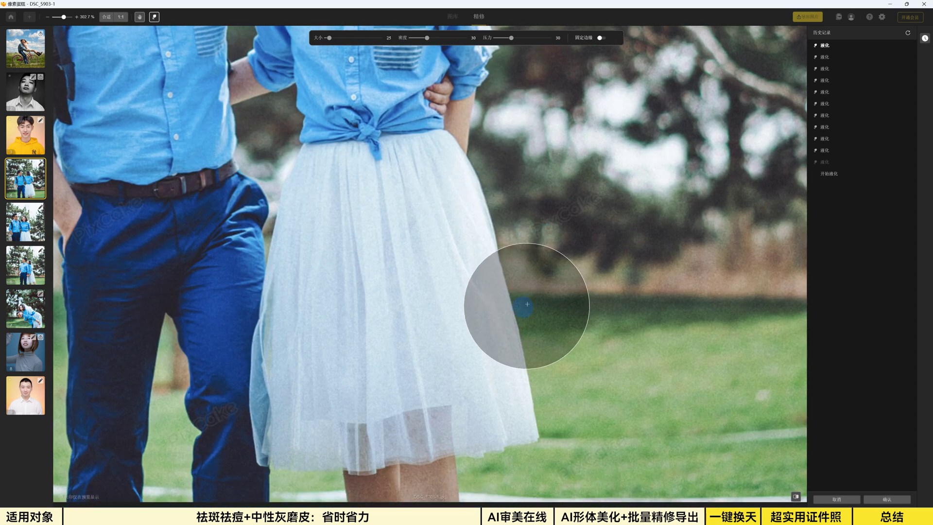
Replace the sky in the bicycle couple photo with a warm orange sunset cloud sky using 换天空.
click(19, 54)
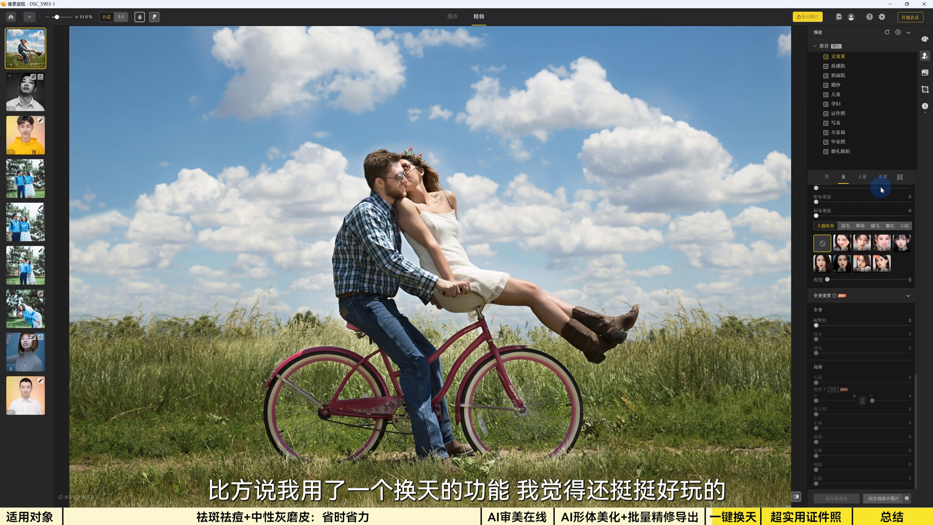
click(925, 74)
click(835, 241)
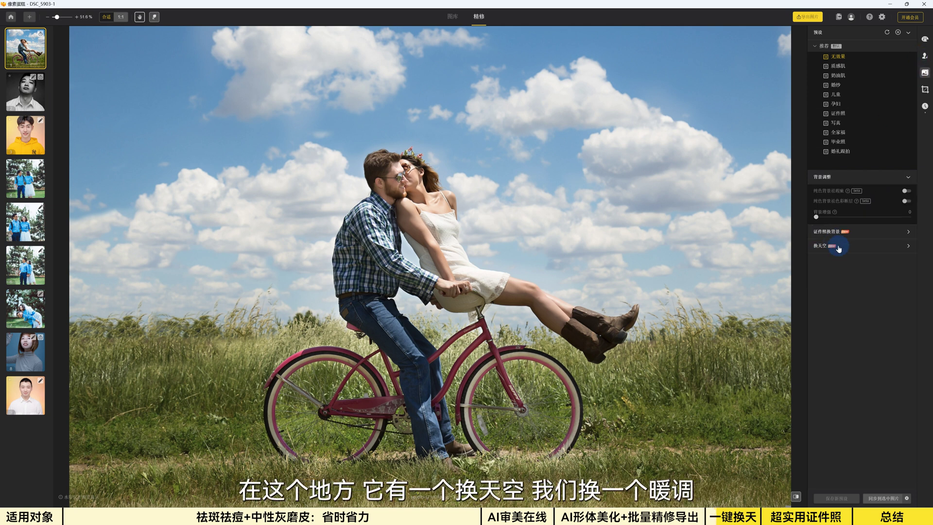
click(846, 344)
scroll(846, 346, down, 3)
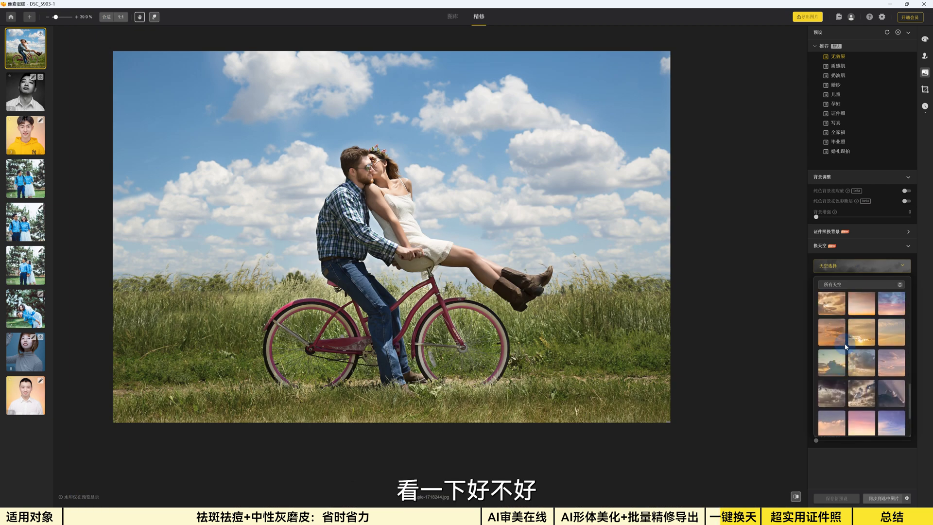
click(837, 335)
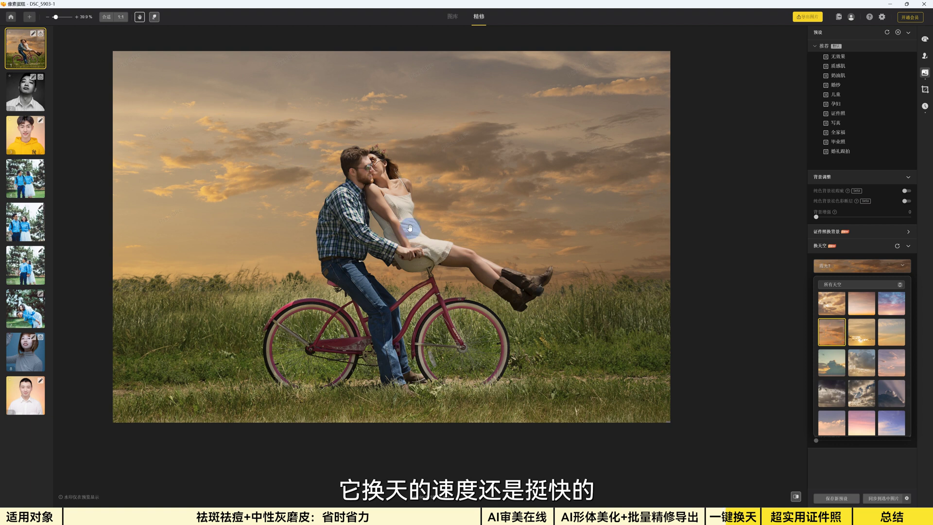
click(387, 196)
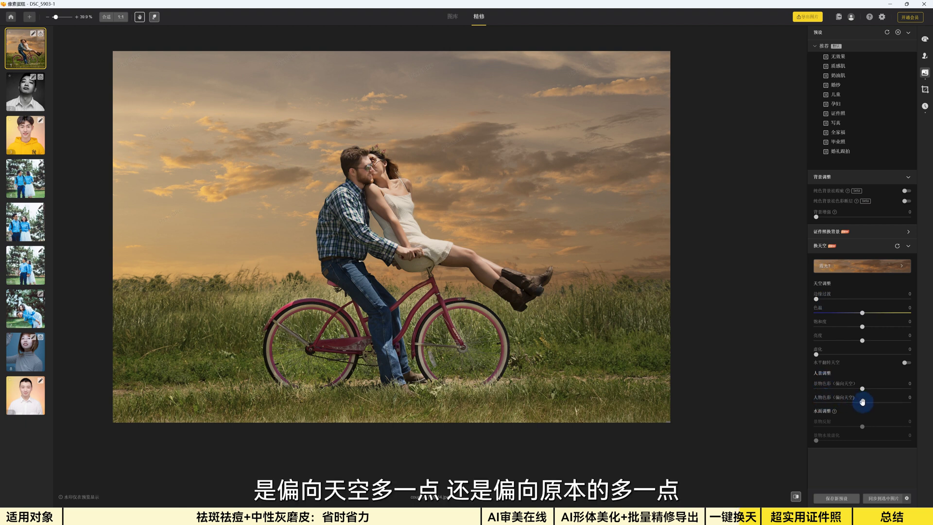
Set the bicycle couple's 人物色彩（偏向天空） to about -69, leaving the scenery colour and sky transition at 0.
drag(861, 403, 788, 402)
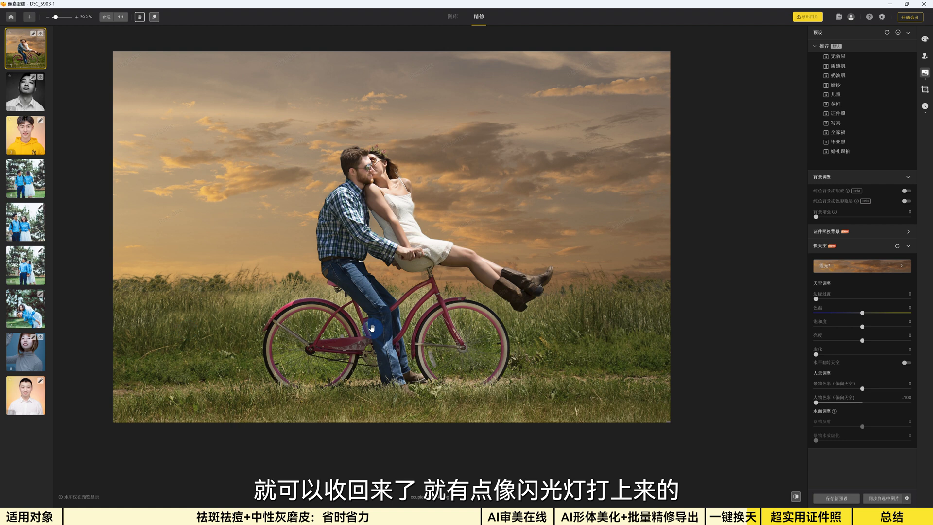
drag(817, 402, 831, 402)
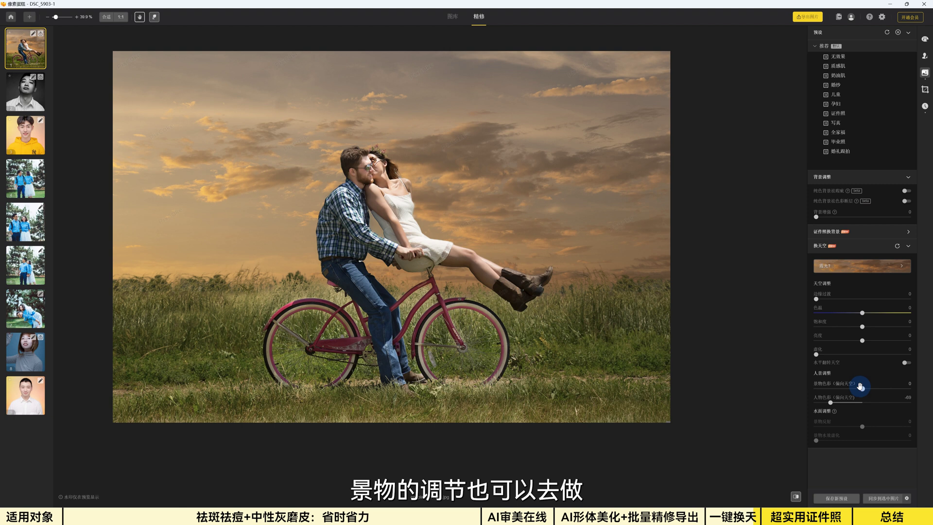
mouse_move(861, 387)
mouse_down()
mouse_move(886, 388)
mouse_move(816, 388)
mouse_move(862, 387)
mouse_up()
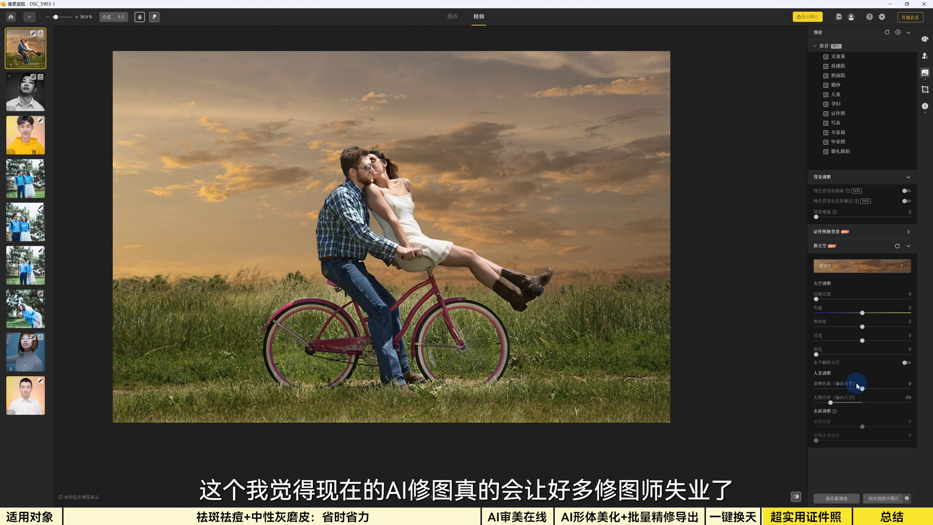
drag(816, 298, 822, 298)
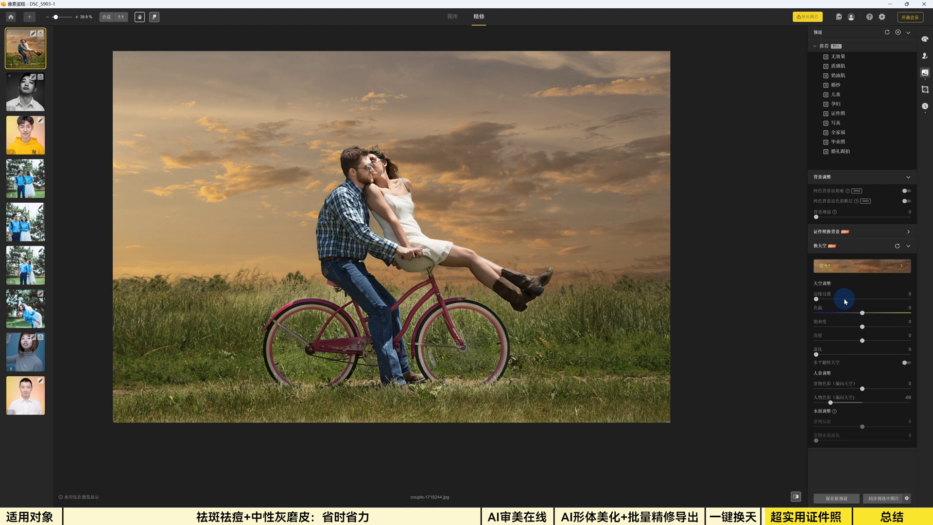
Compare the white-shirt man's portrait with the facial contouring strength under 妆容调整 at 0 and at 100.
click(20, 399)
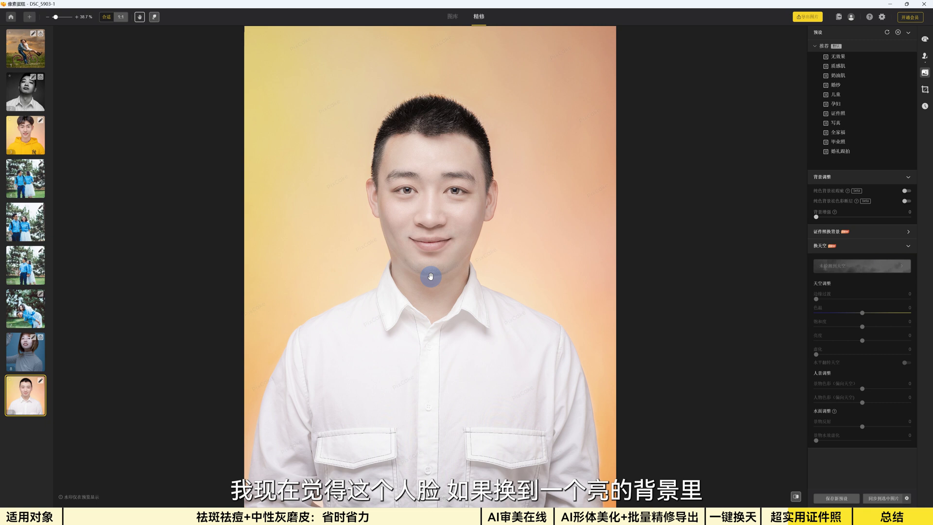
click(924, 57)
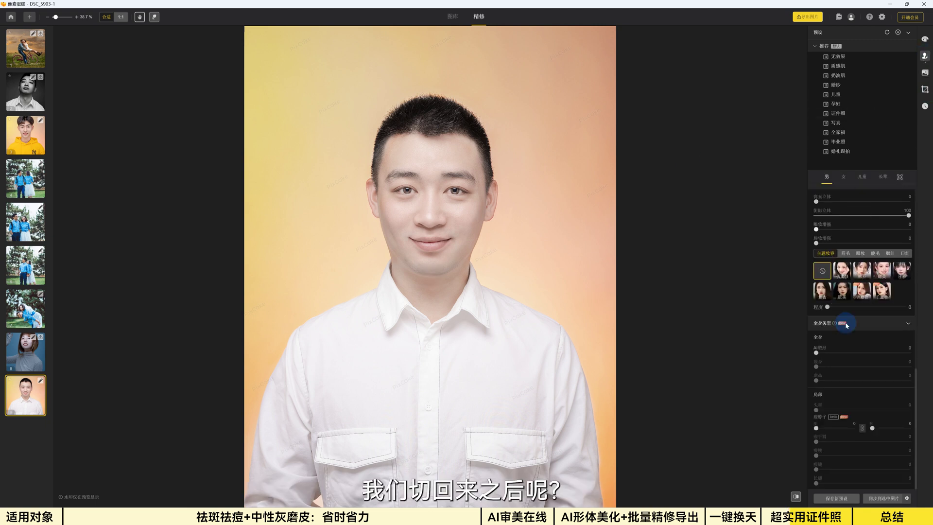
scroll(833, 209, up, 3)
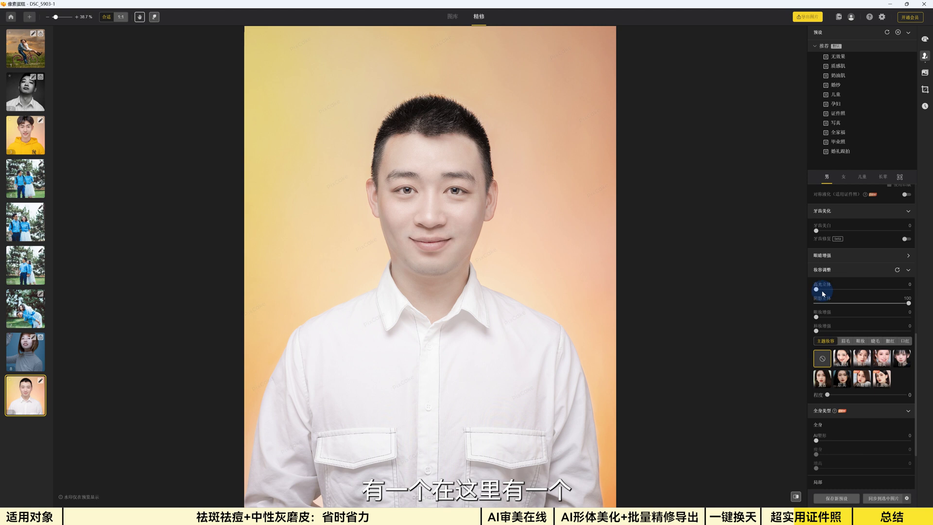
click(906, 302)
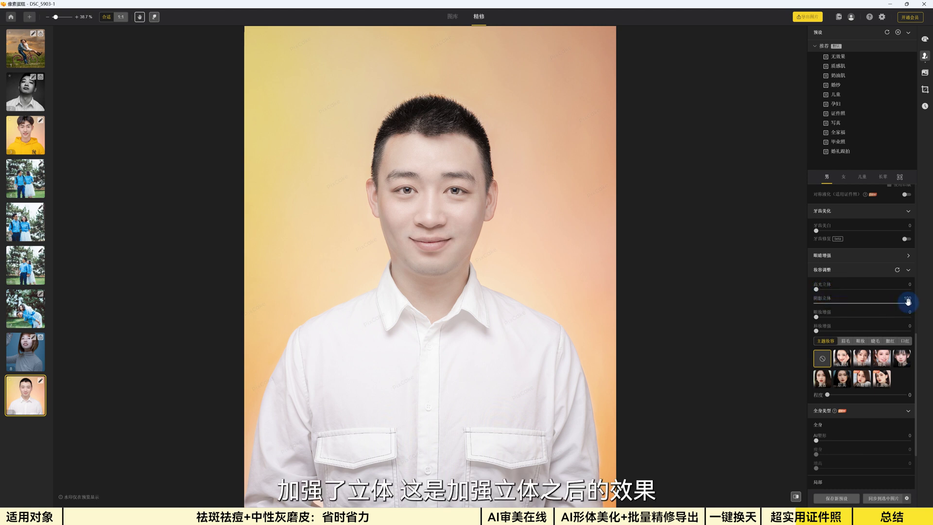
drag(909, 301, 816, 304)
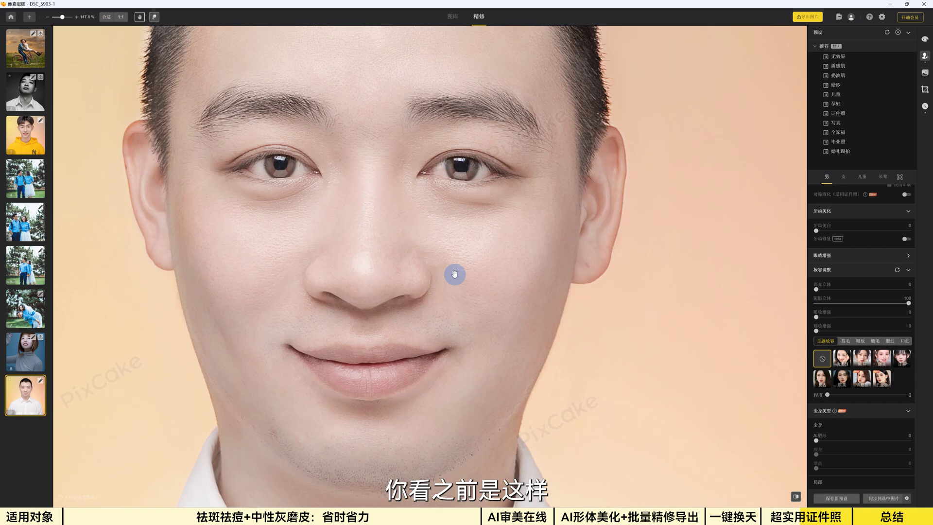
click(455, 274)
click(455, 274)
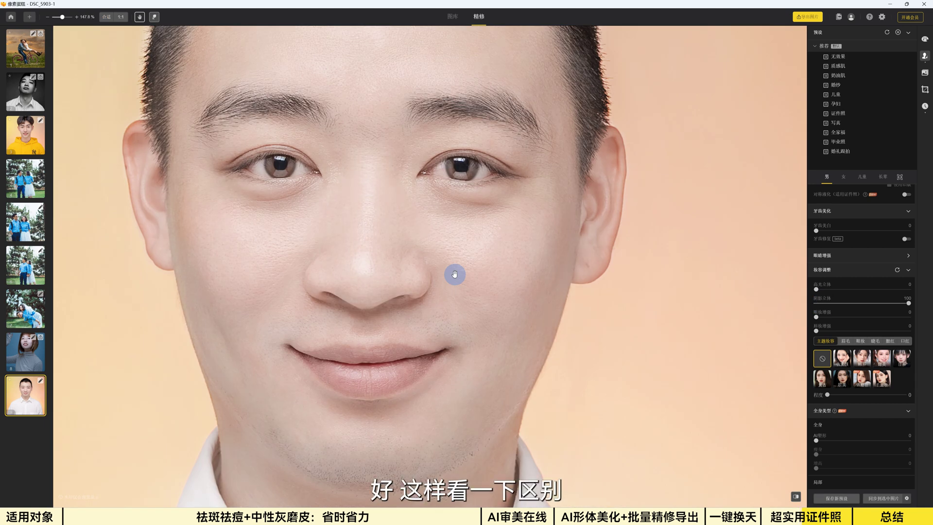
click(455, 274)
click(455, 274)
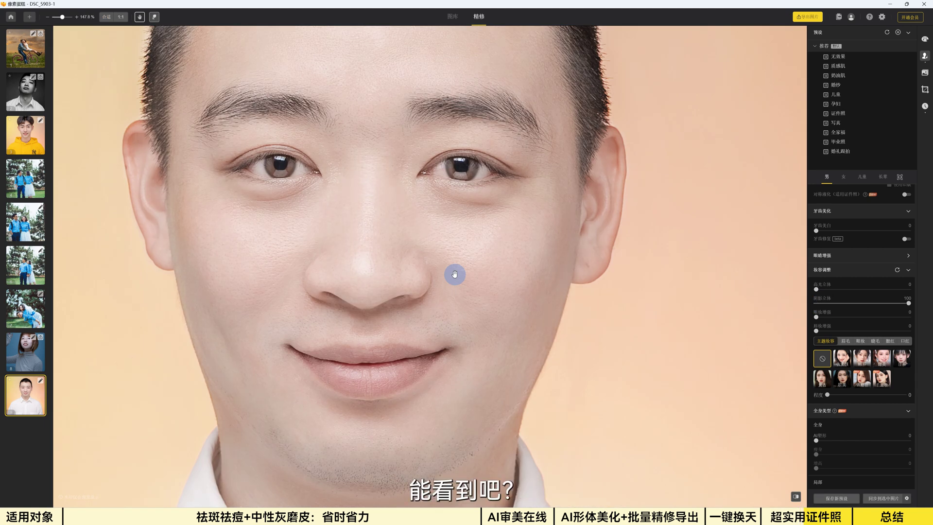
scroll(364, 267, down, 5)
drag(365, 266, 417, 213)
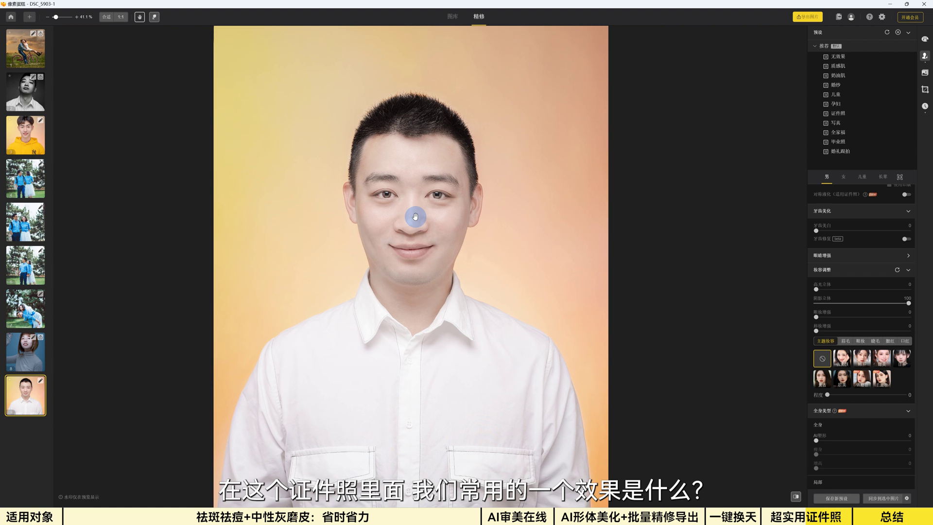
Change the white-shirt portrait's background to the dark red preset under 证件照换背景.
scroll(415, 216, down, 2)
scroll(415, 216, up, 2)
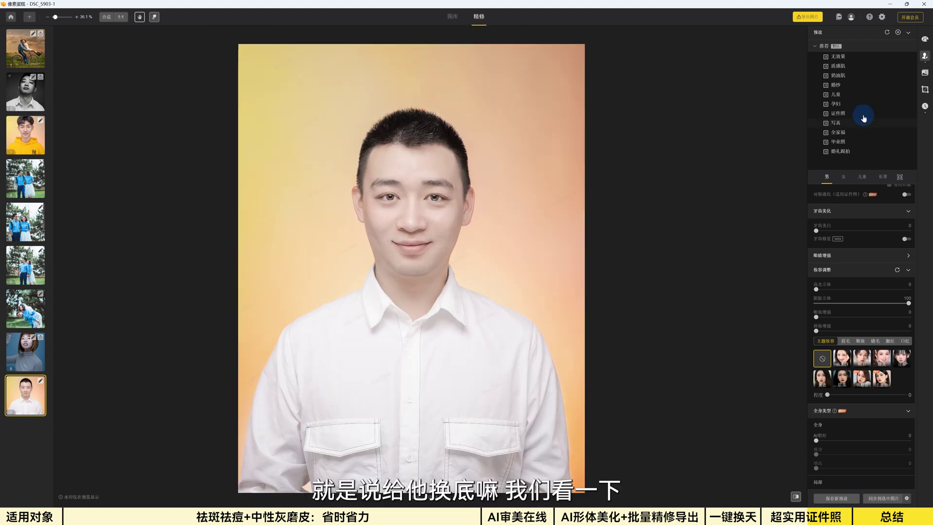
click(924, 73)
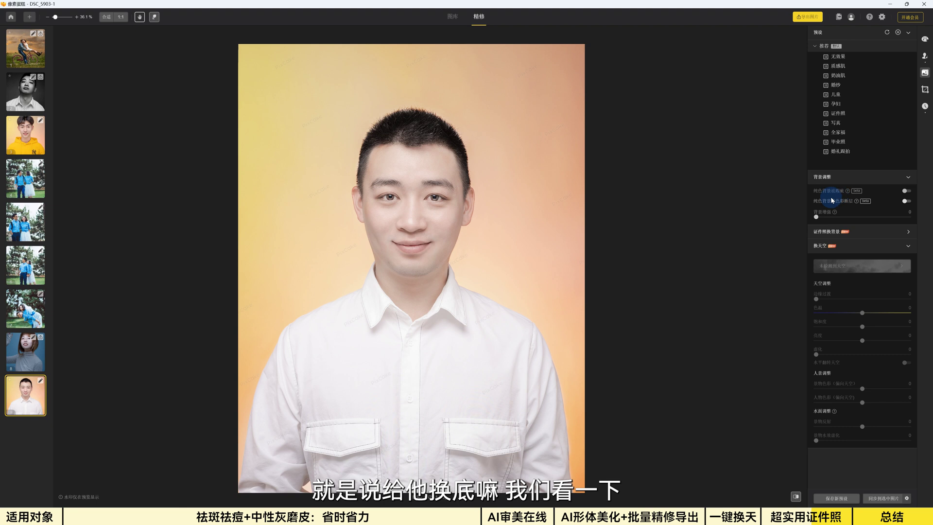
click(832, 232)
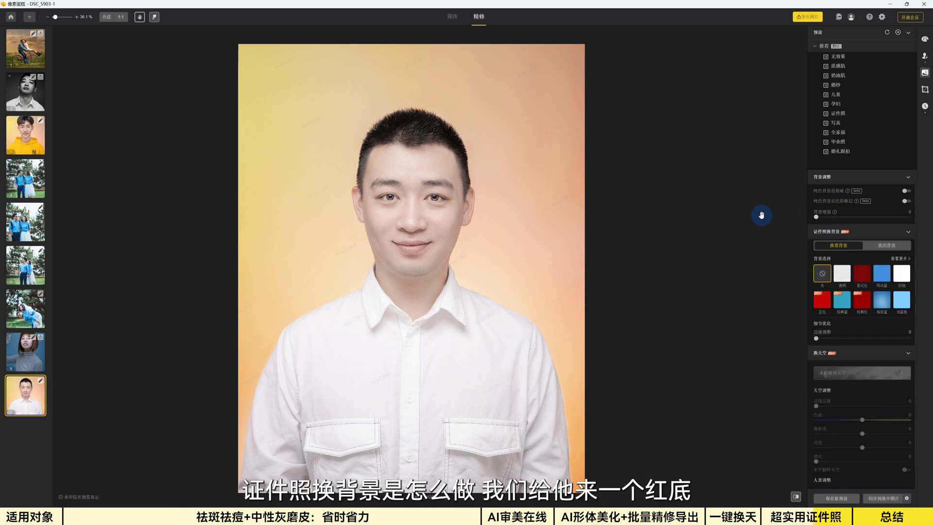
click(861, 273)
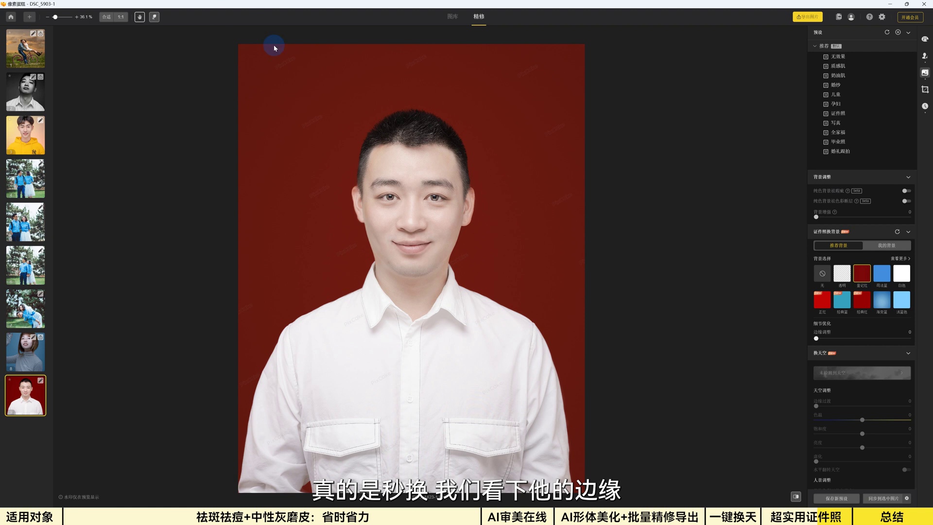
Inspect the cutout edges around the man's hair, ear and cheek against the red background.
scroll(374, 100, up, 5)
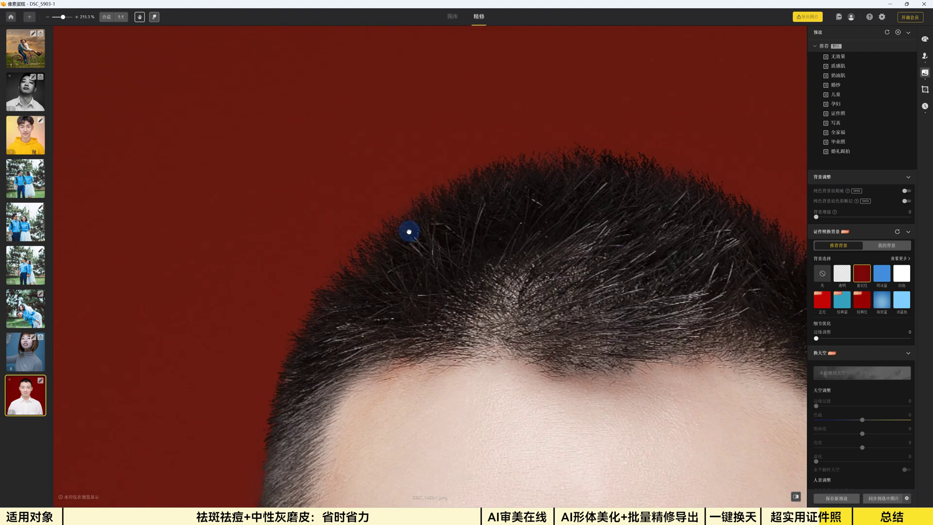
scroll(410, 231, up, 2)
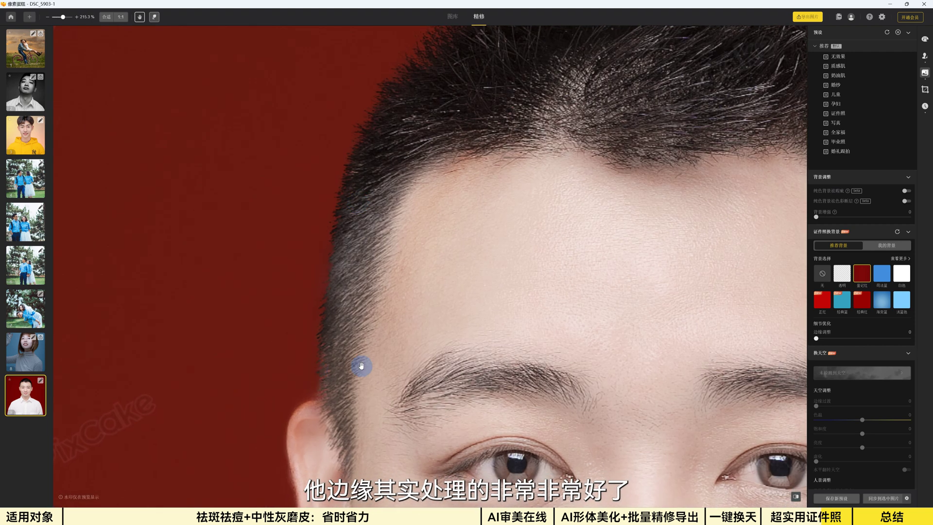
drag(359, 366, 297, 202)
drag(338, 421, 272, 204)
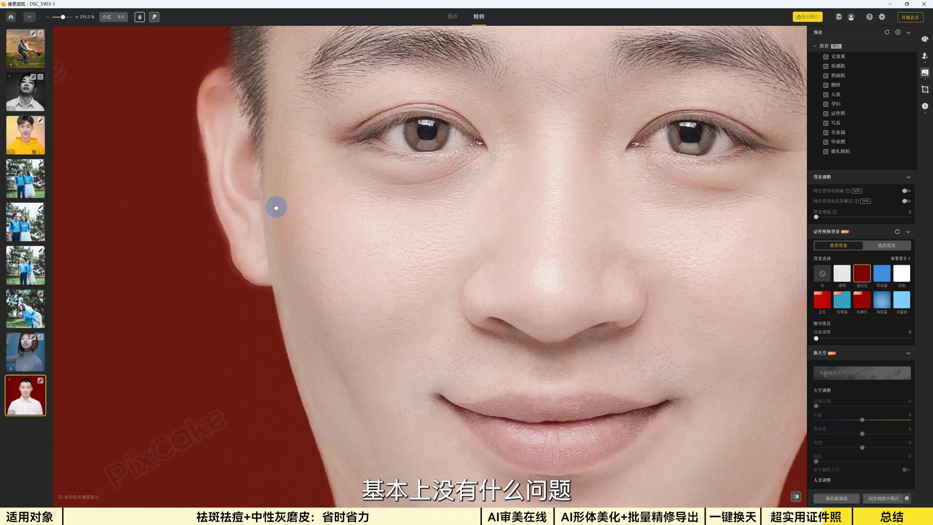
drag(319, 348, 248, 200)
key(ctrl+0)
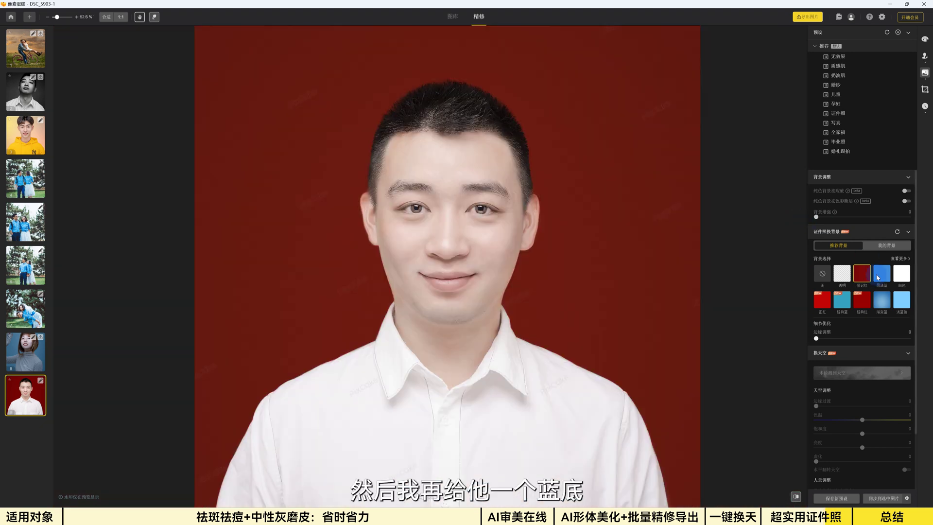
Try the blue preset background on the portrait, and apply the purple-and-red smoke image from 我的背景.
click(880, 278)
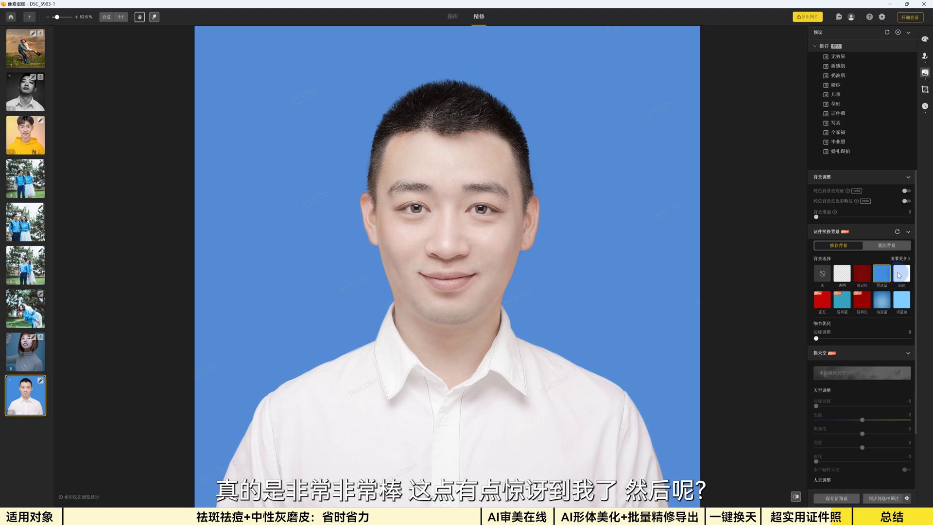
click(886, 247)
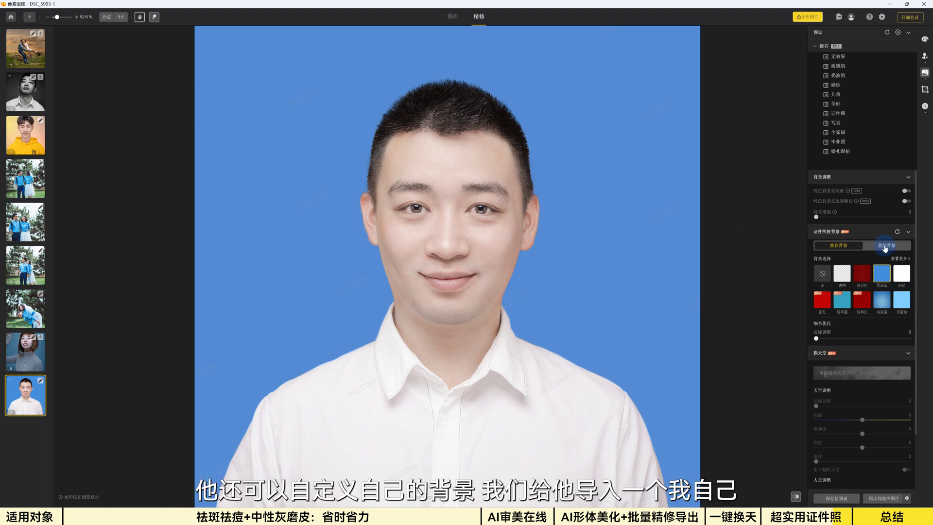
click(822, 273)
click(862, 274)
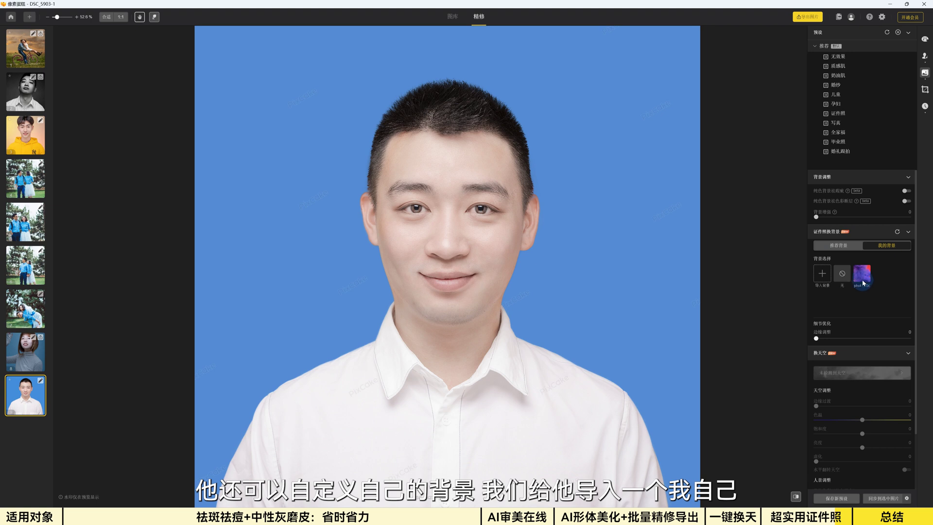
scroll(427, 233, down, 3)
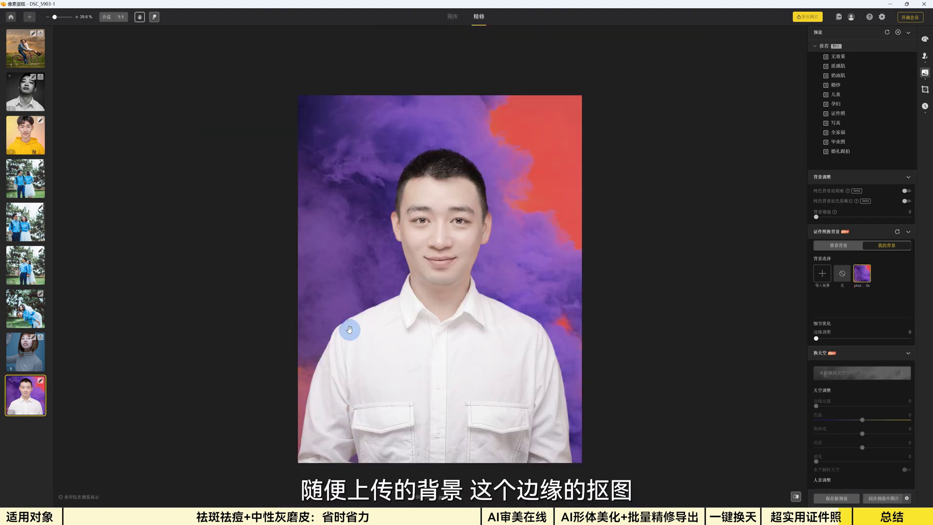
Check the shirt's shoulder edge against the smoke background and set 边缘调整 to 31.
scroll(344, 322, up, 12)
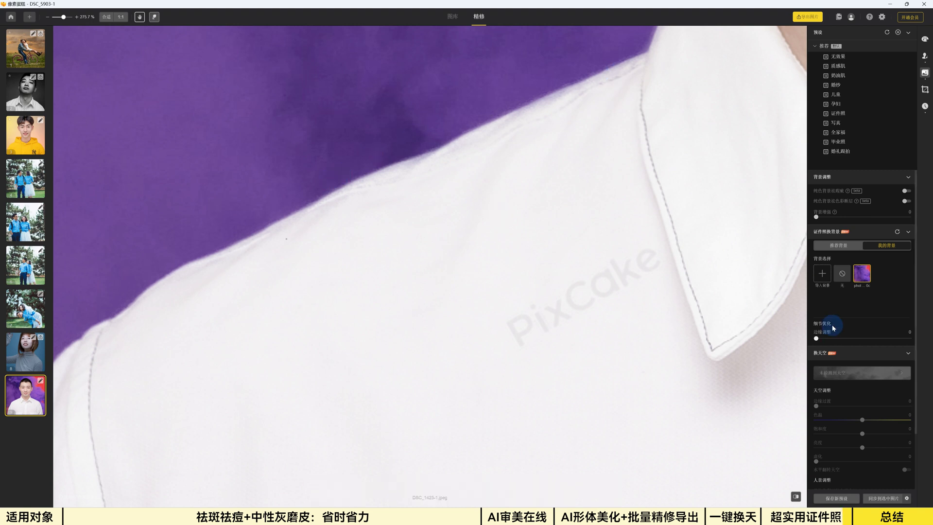
drag(816, 337, 844, 337)
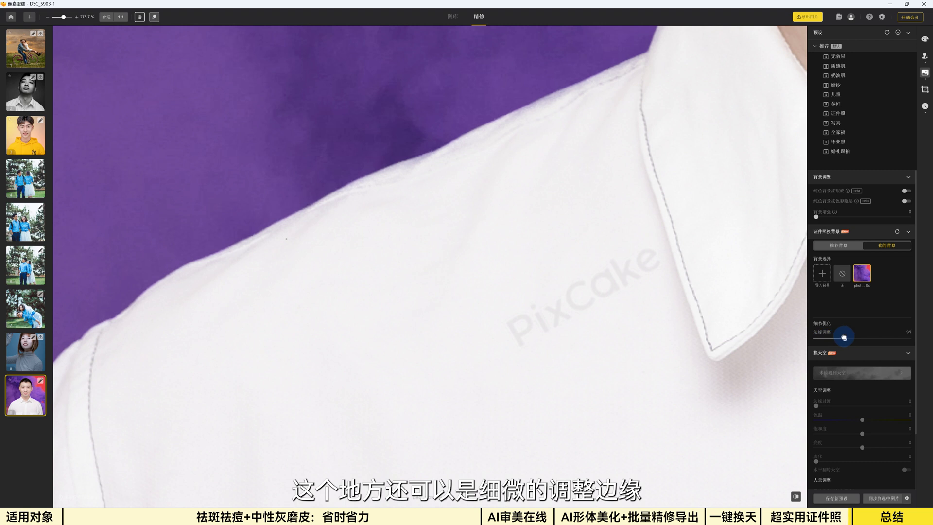
scroll(453, 240, down, 5)
scroll(454, 239, down, 4)
drag(506, 108, 413, 158)
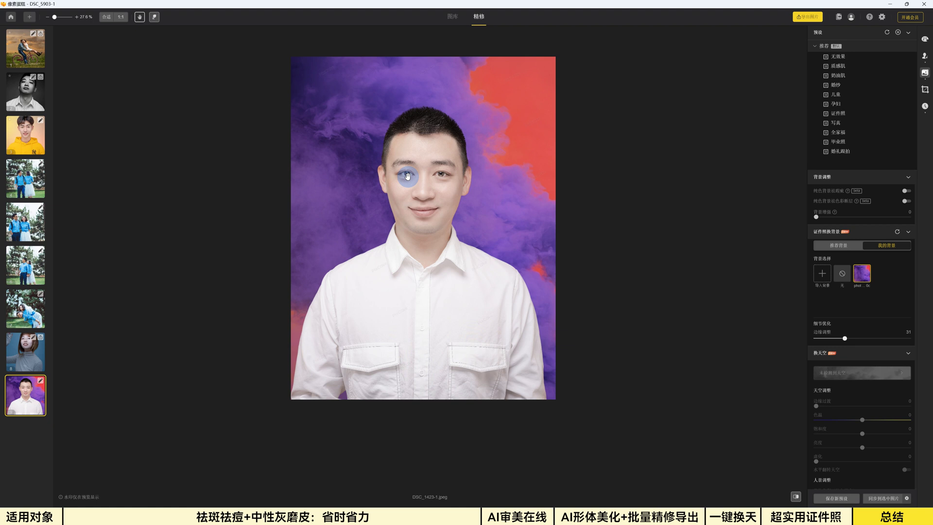
Review the 像素蛋糕会员套餐 membership packages and dismiss the offer.
scroll(399, 170, up, 1)
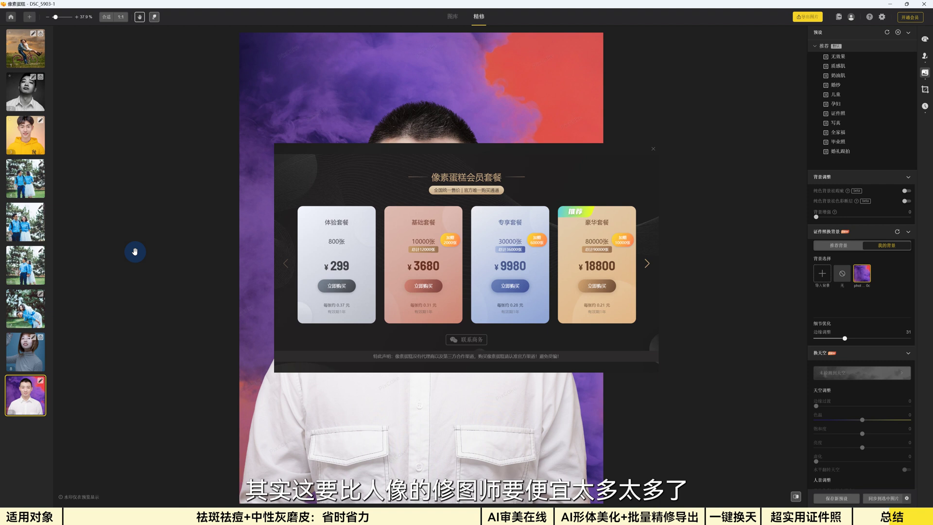
click(652, 150)
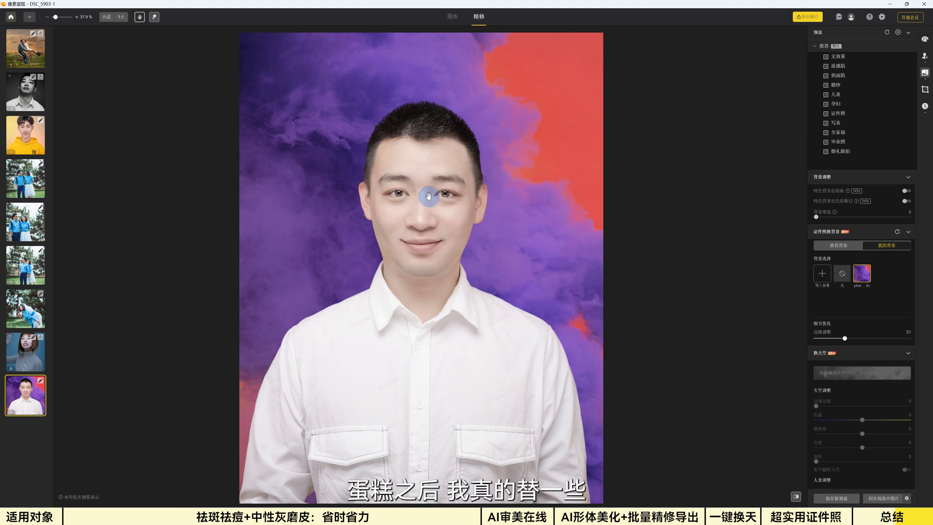